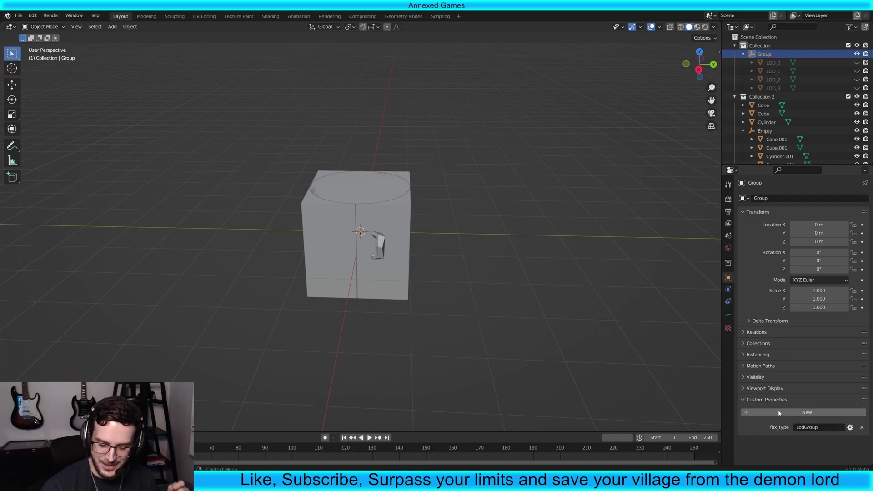
- Add a new custom property to the Group empty and set its type to String
left_click(850, 428)
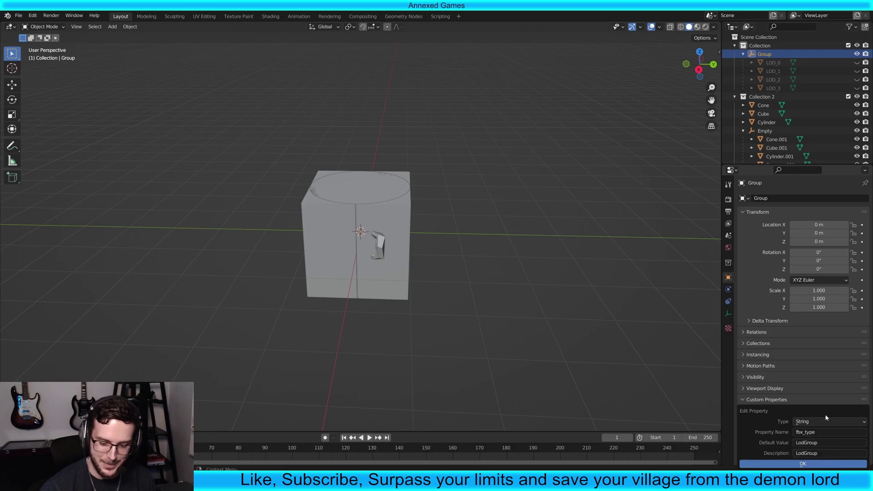
key("Return")
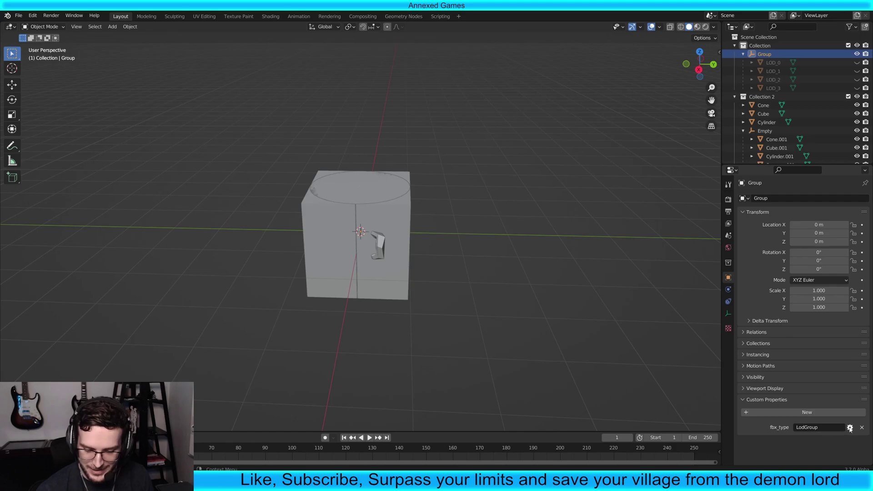
left_click(807, 413)
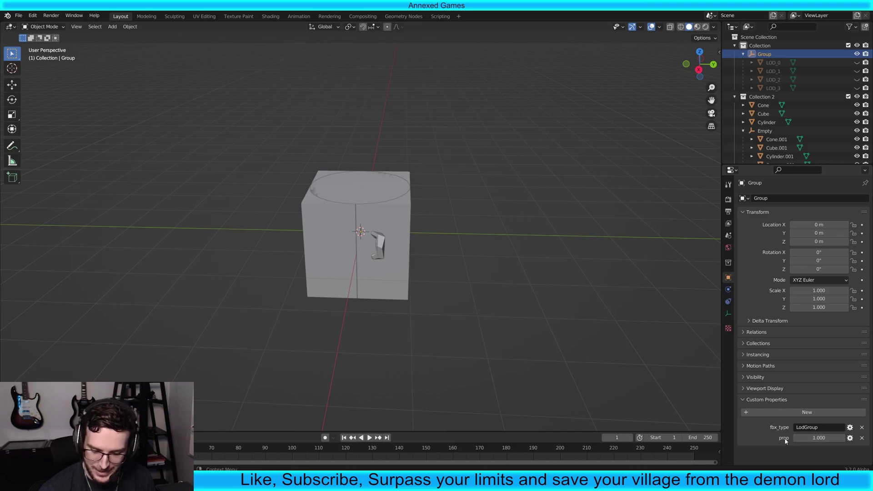
left_click(850, 438)
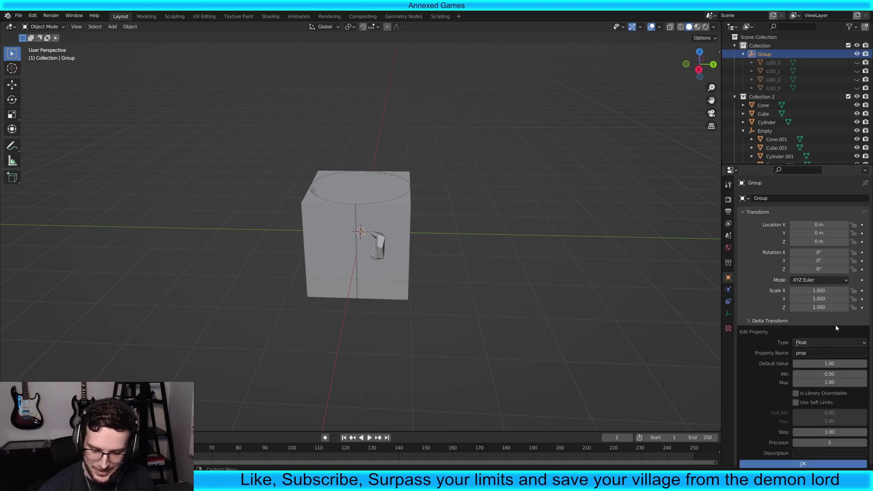
left_click(827, 343)
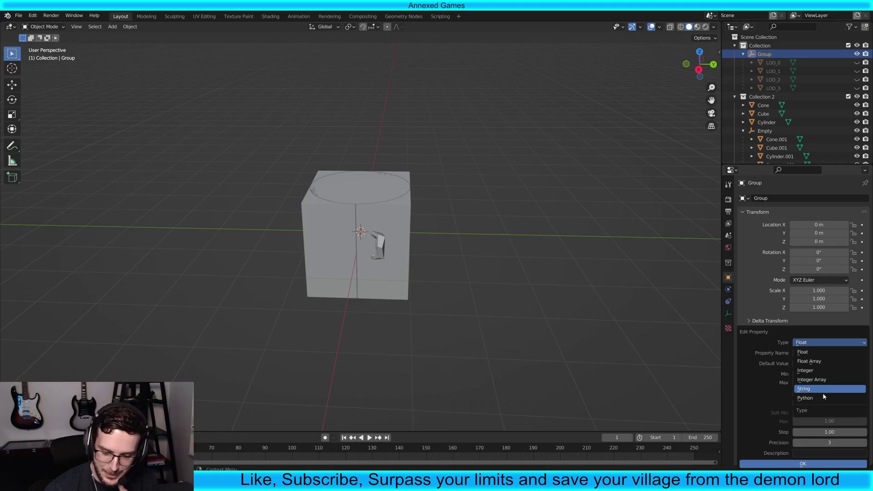
left_click(803, 389)
- Name the property fbx_type and give it the value LodGroup
left_click(816, 355)
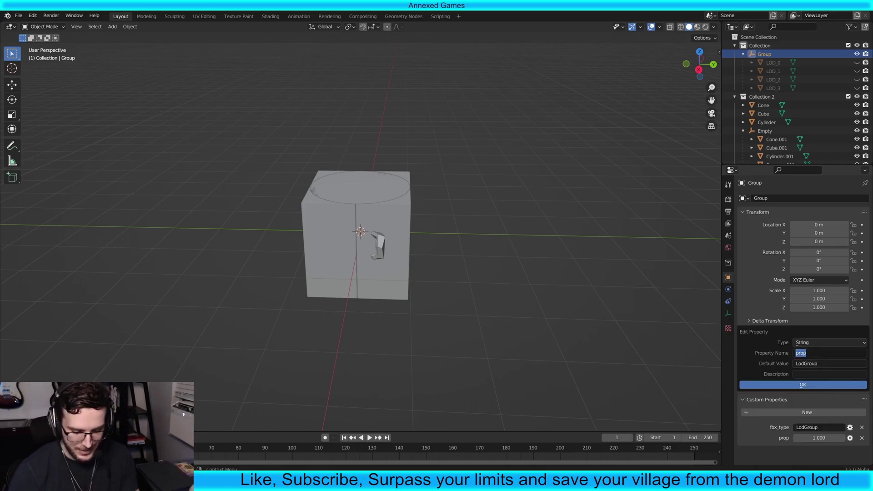
type("fbx_type")
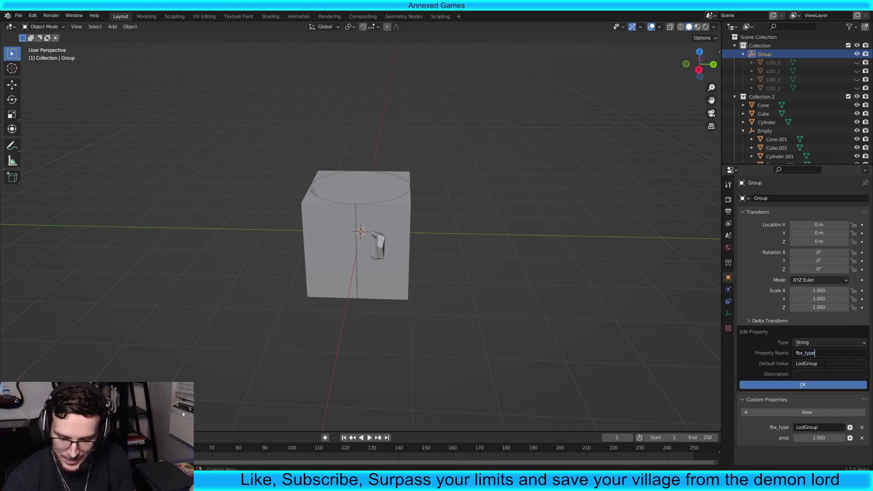
left_click(812, 384)
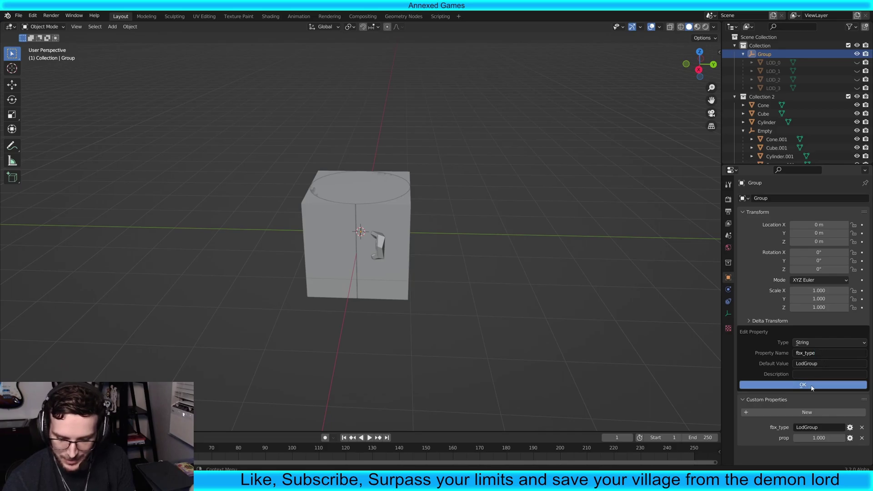
left_click(806, 428)
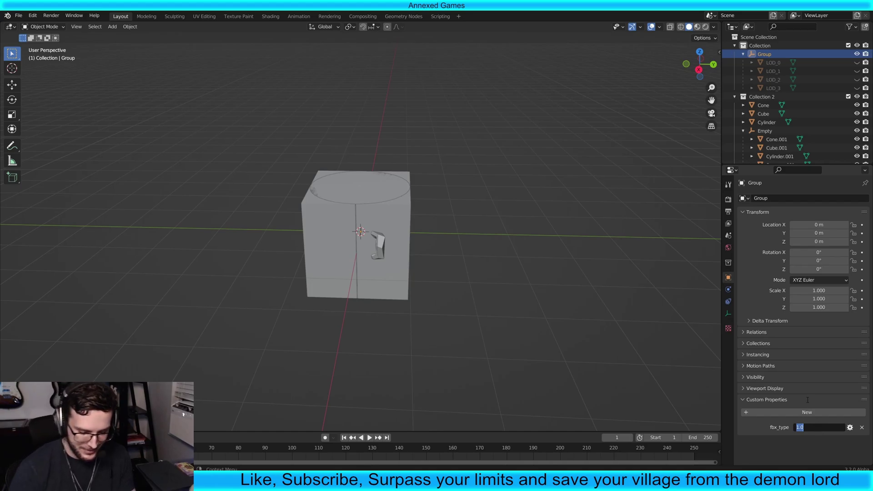
type("Lod")
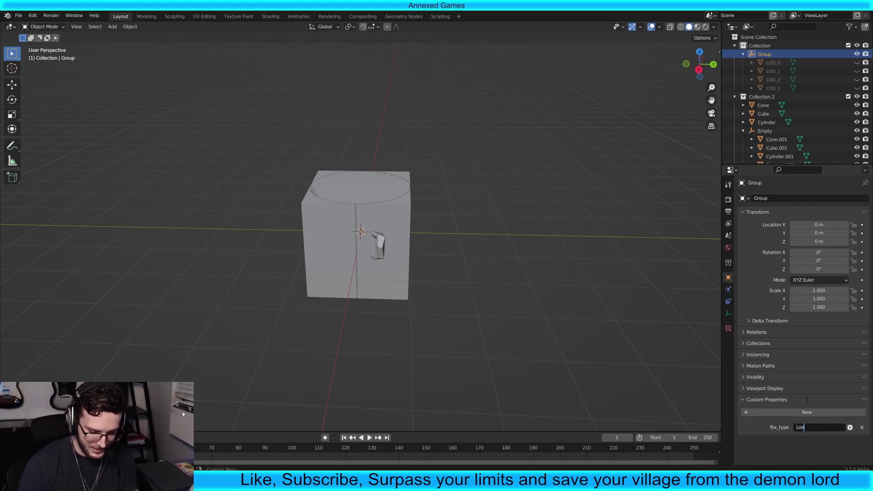
type("Gro")
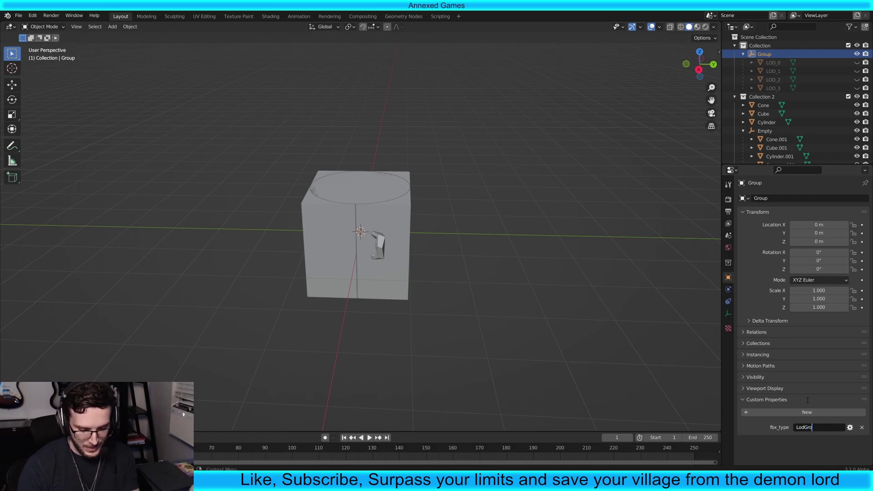
type("up")
key("Return")
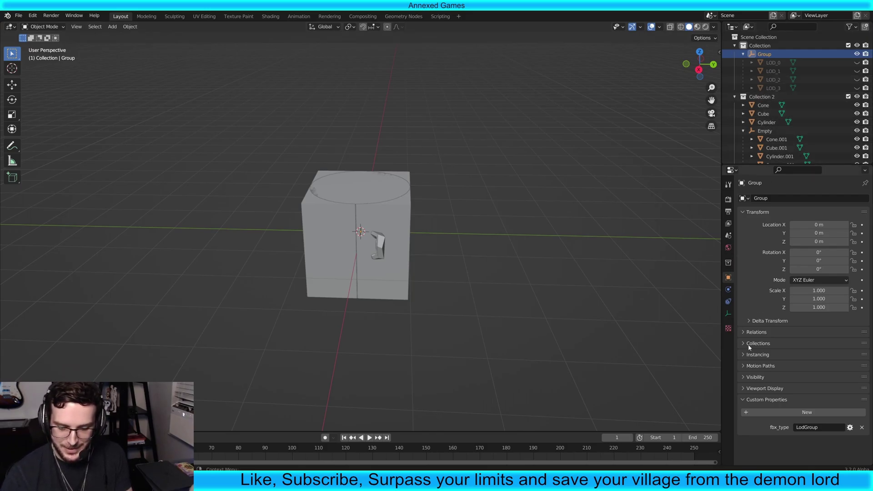
- Duplicate all of the Empty's child meshes in place
left_click(765, 132)
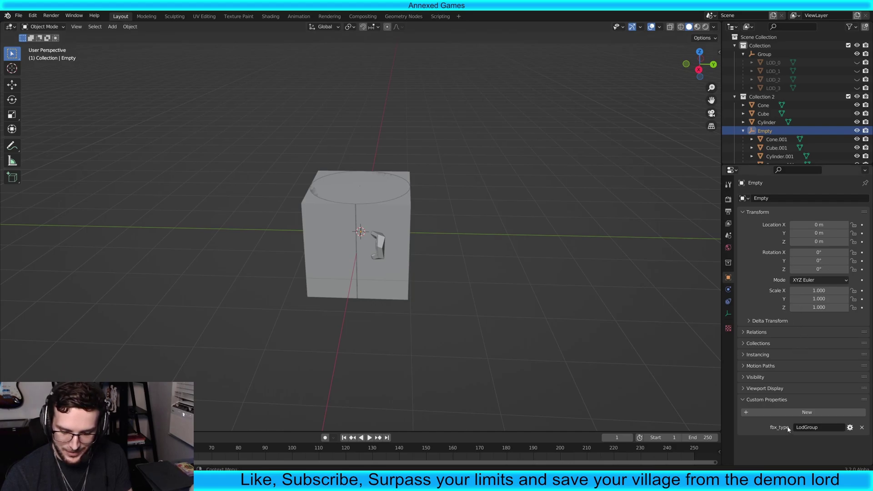
left_click(764, 61)
left_click(764, 55)
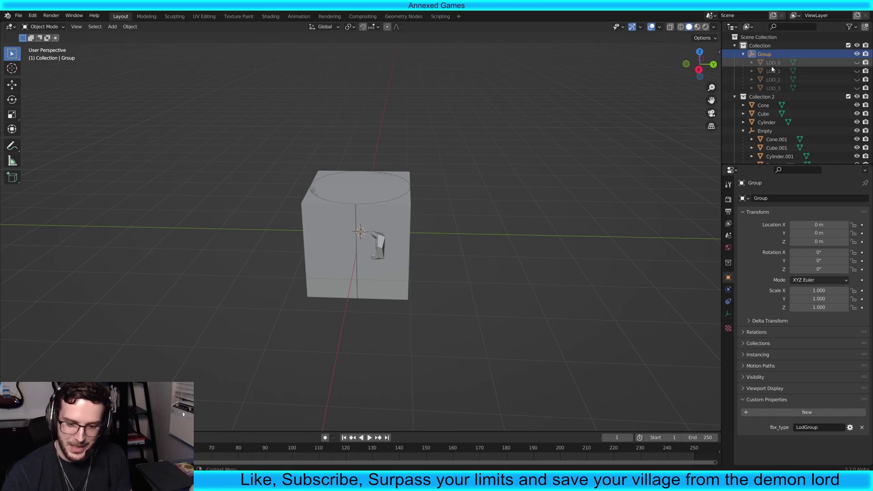
left_click(772, 64)
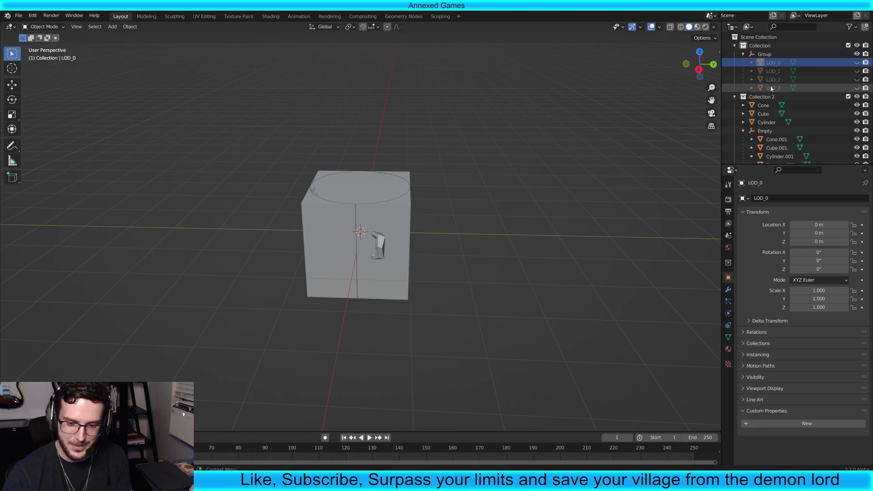
scroll(773, 135, "down", 1)
scroll(773, 135, "up", 1)
left_click(773, 131)
scroll(773, 131, "down", 1)
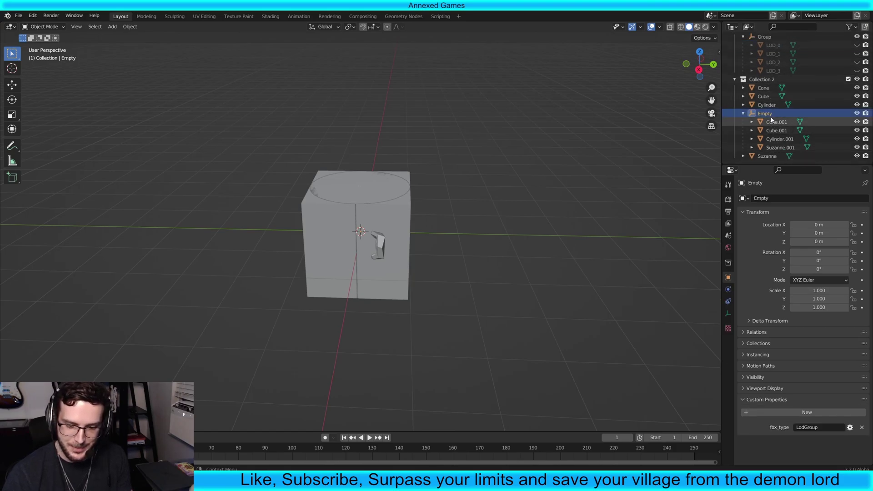
left_click(776, 122)
left_click(780, 147, "shift")
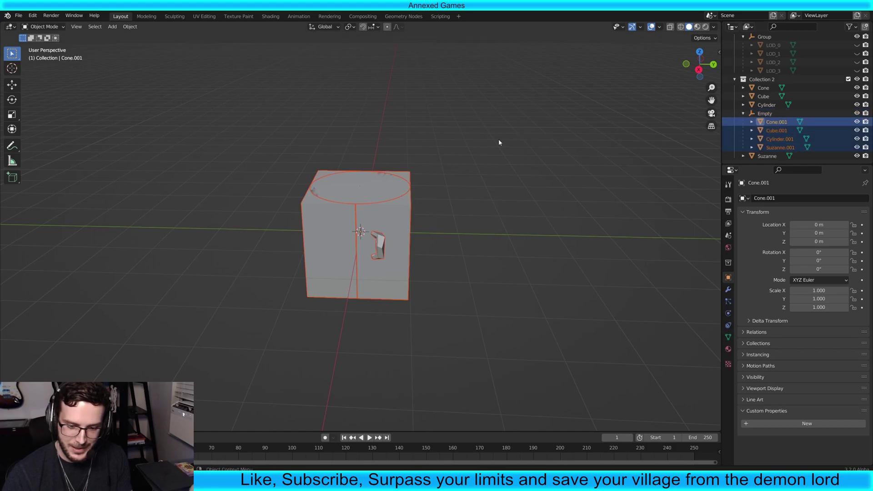
key("shift+d")
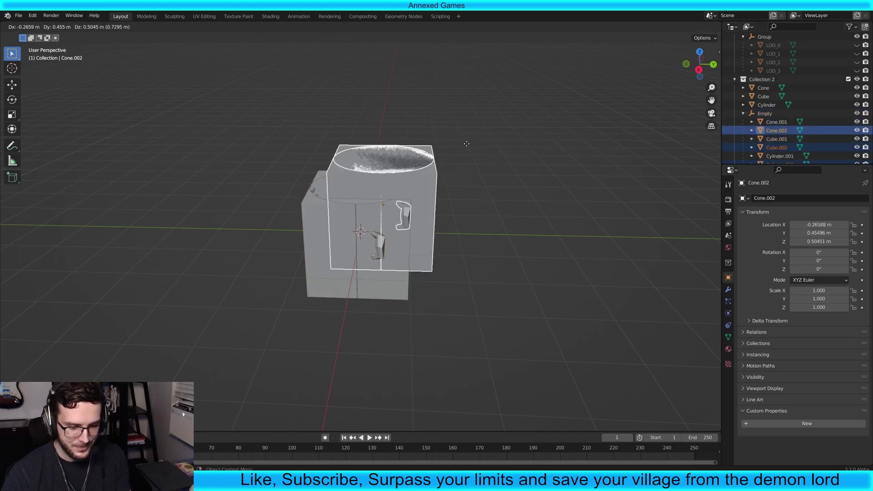
right_click(530, 114)
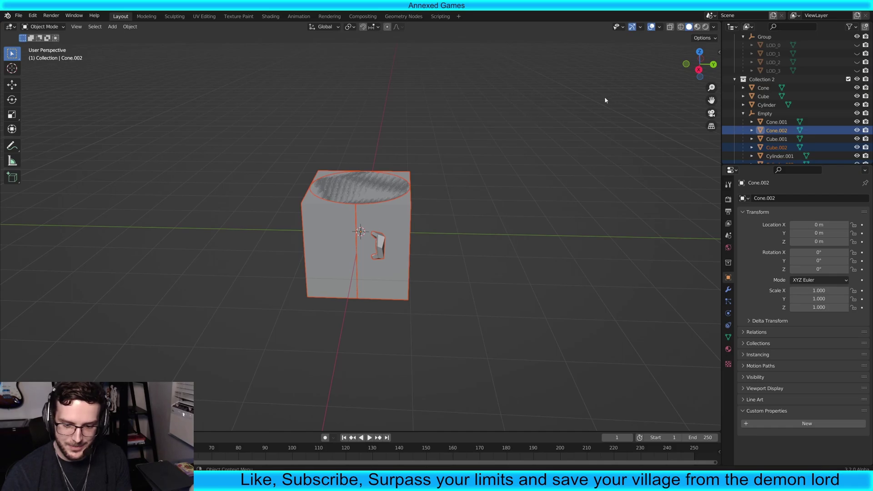
- Unparent Cone.001 through Suzanne.002 from the Empty
left_click(776, 121)
scroll(778, 145, "down", 3)
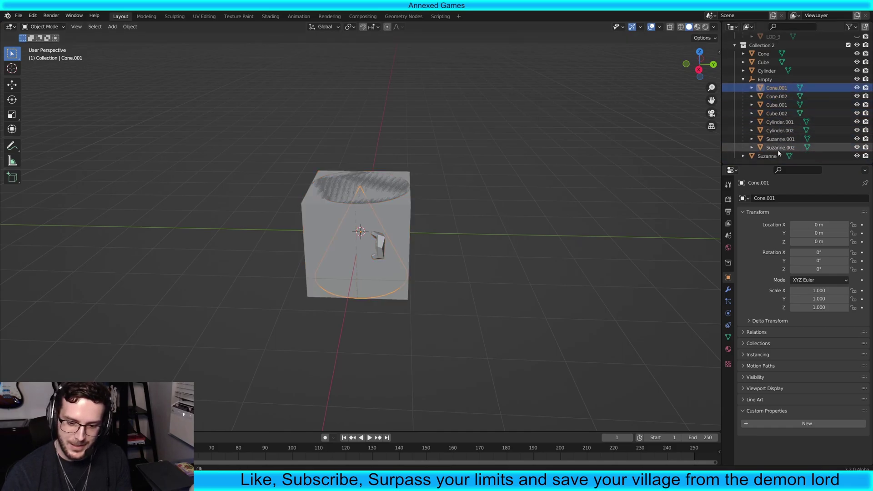
left_click(777, 149, "shift")
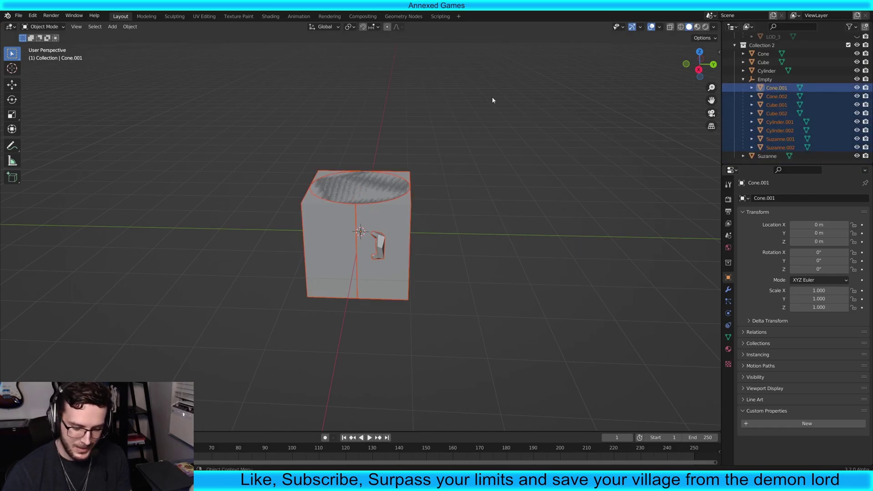
key("alt+p")
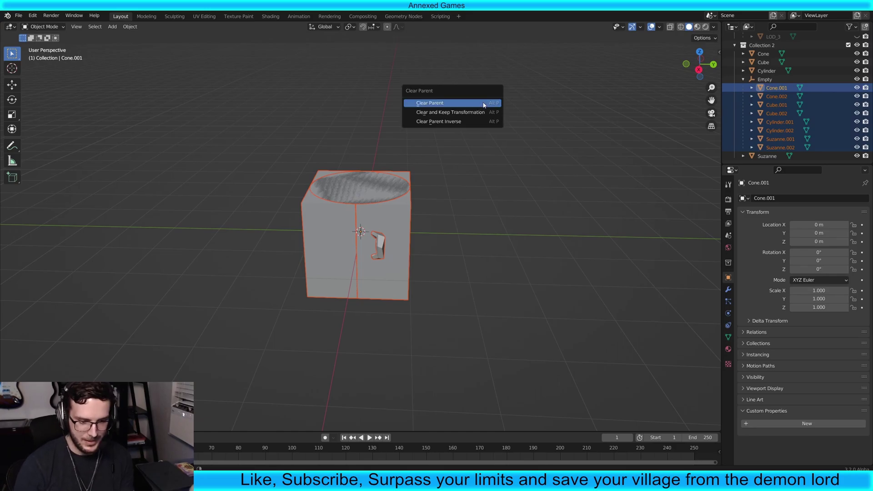
left_click(483, 103)
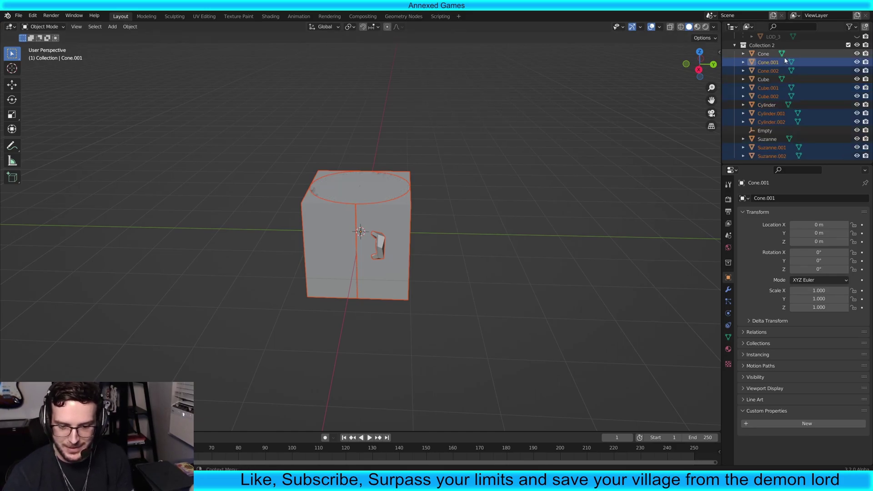
- Parent Cube.002, Cylinder, Cylinder.001 and Cylinder.002 to the Empty as objects
scroll(785, 108, "up", 3)
scroll(780, 108, "down", 3)
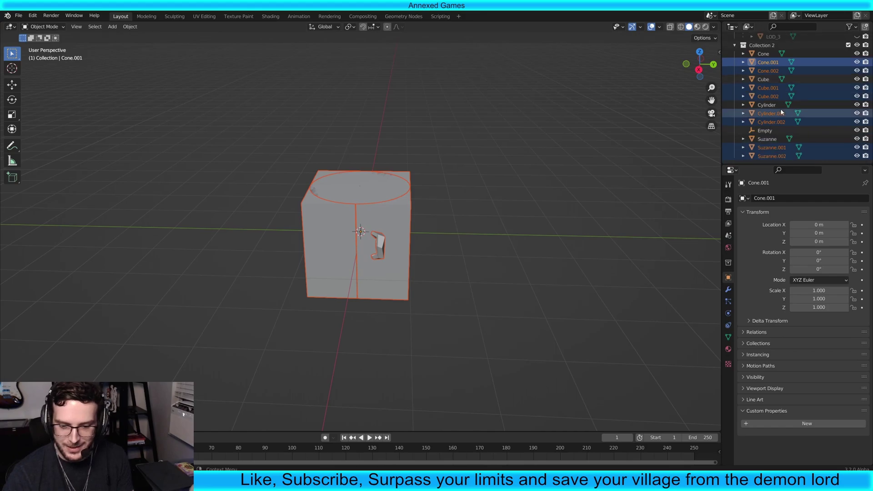
left_click(776, 128)
left_click(775, 114)
left_click(771, 122, "ctrl")
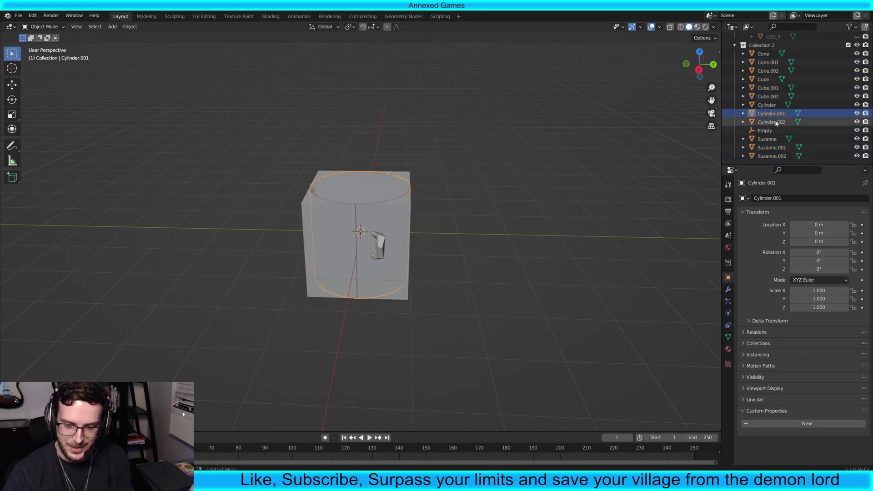
left_click(767, 105, "ctrl")
left_click(768, 96, "ctrl")
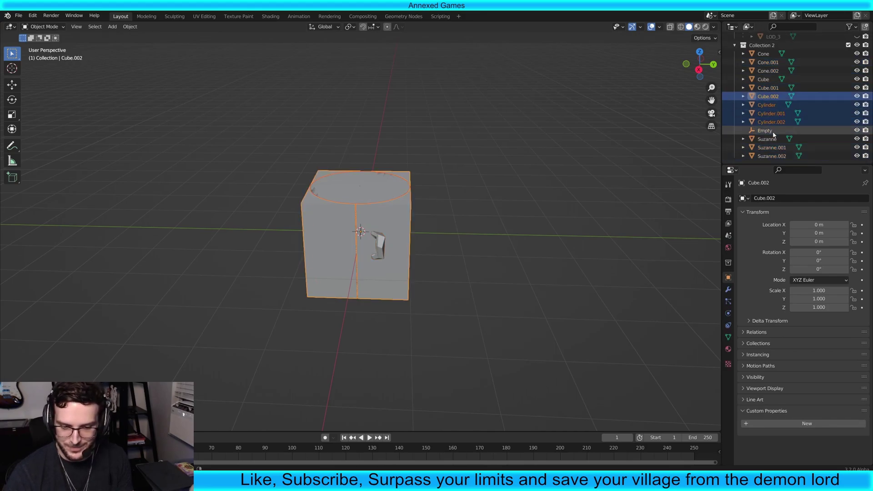
left_click(769, 131, "ctrl")
key("ctrl+p")
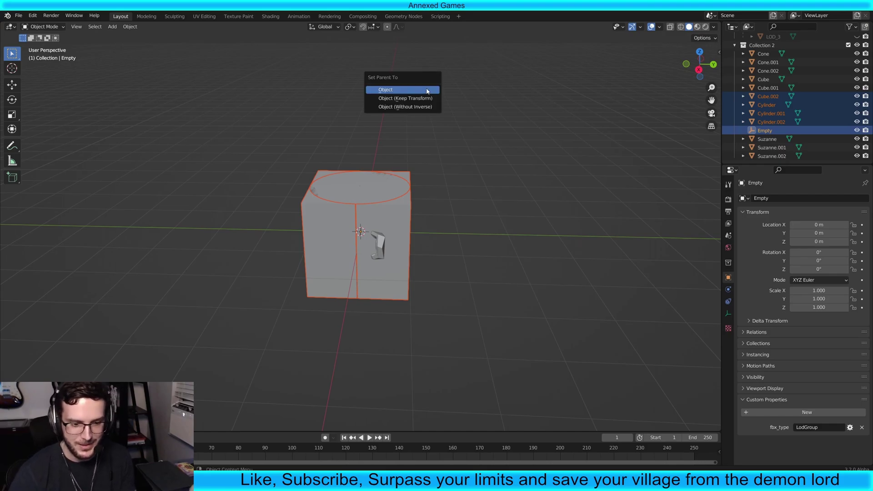
left_click(427, 90)
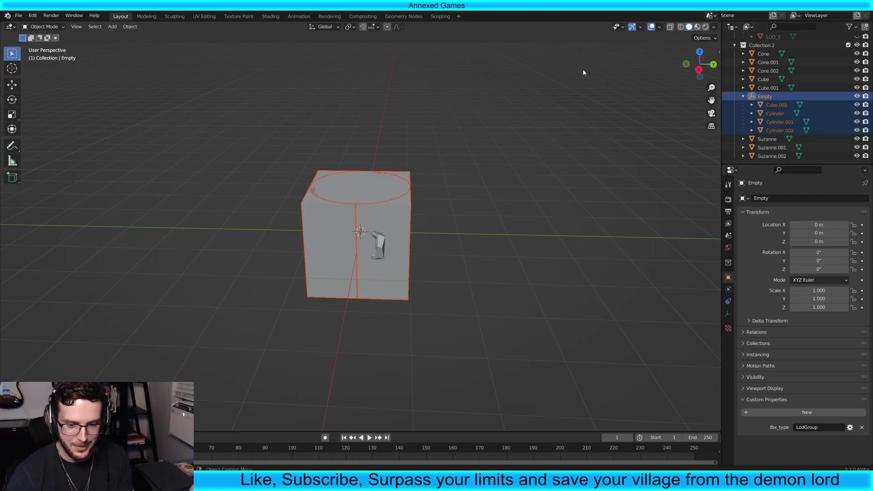
left_click(778, 122)
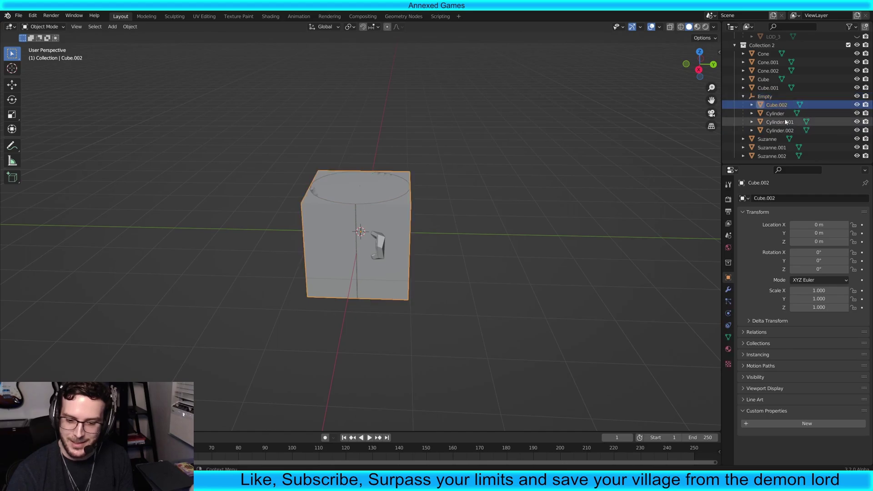
left_click(768, 96)
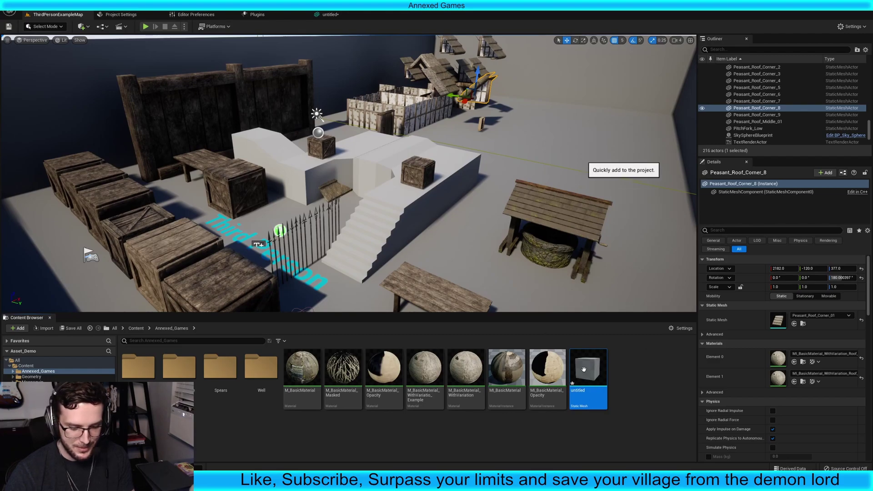
- Force-delete the untitled static mesh asset from the Annexed_Games folder
right_click(593, 403)
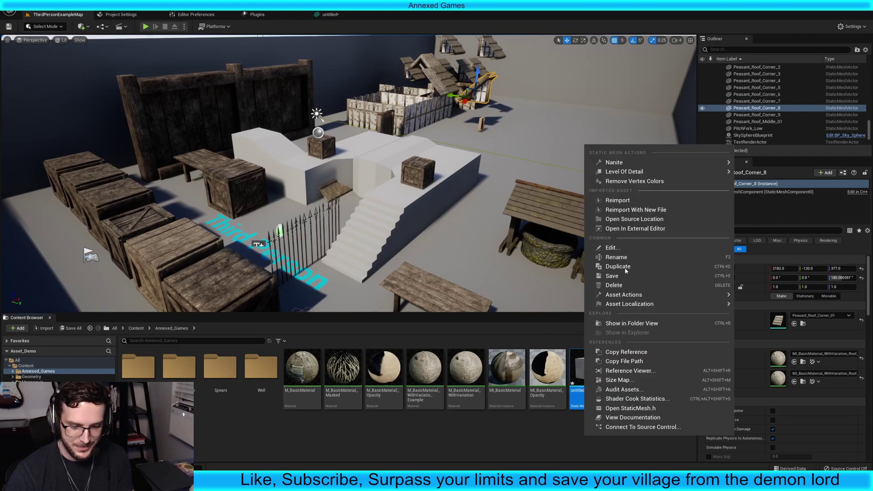
left_click(618, 285)
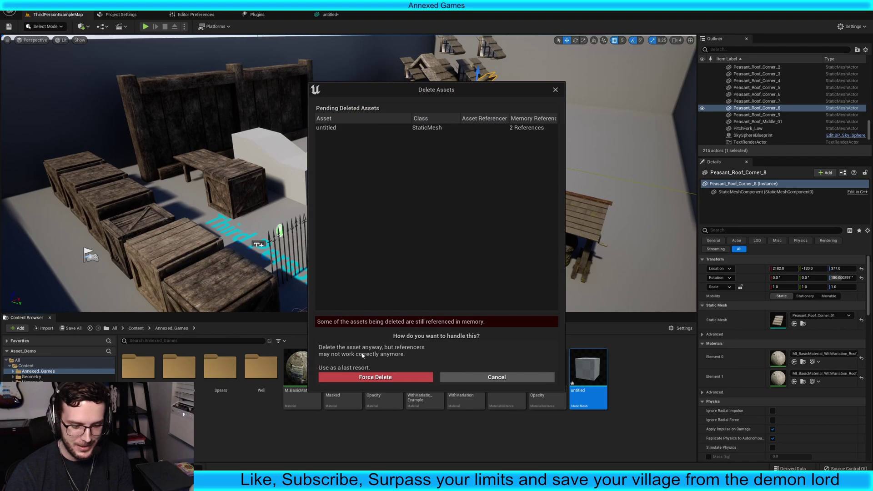
left_click(376, 376)
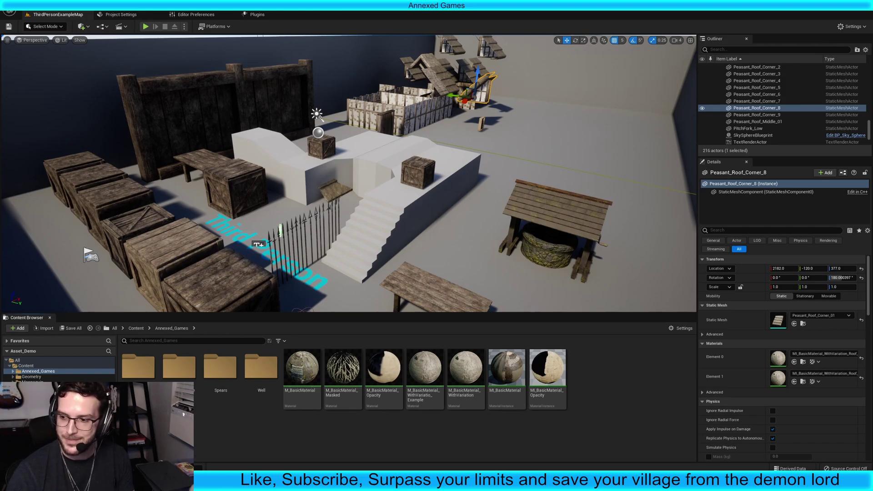
- Back in Blender, select the Empty's hierarchy and start an FBX export
key("alt+Tab")
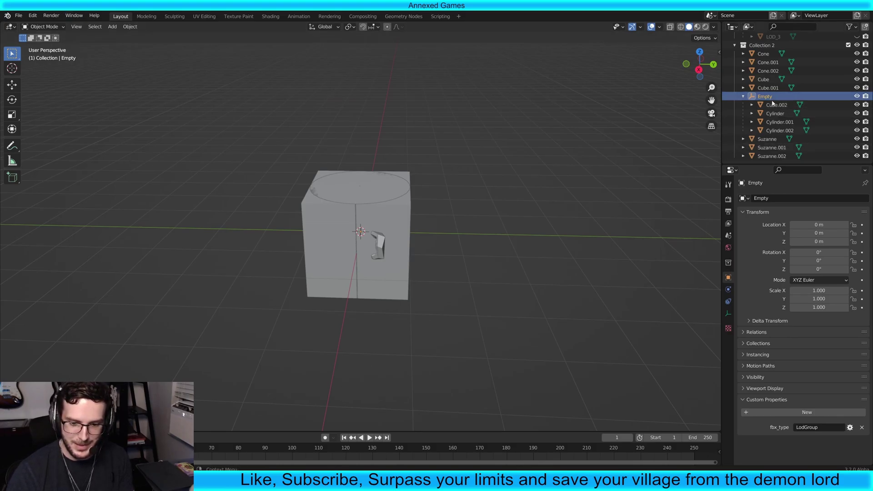
left_click(773, 131, "shift")
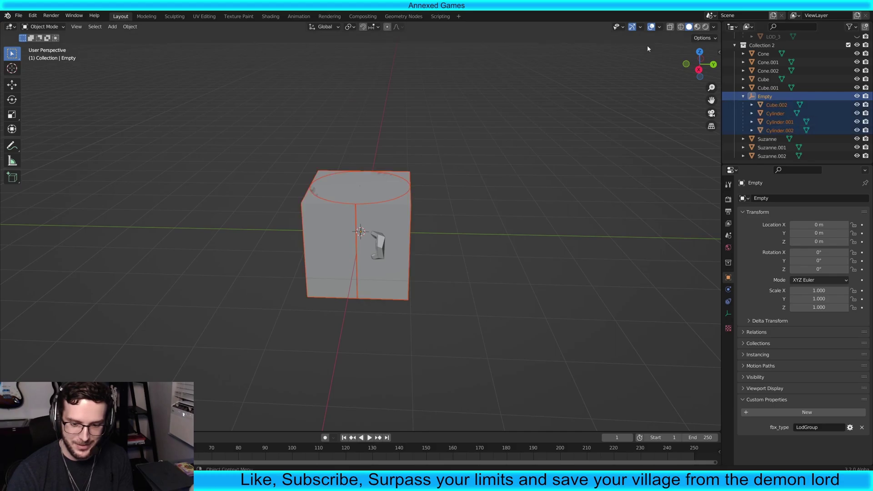
left_click(19, 15)
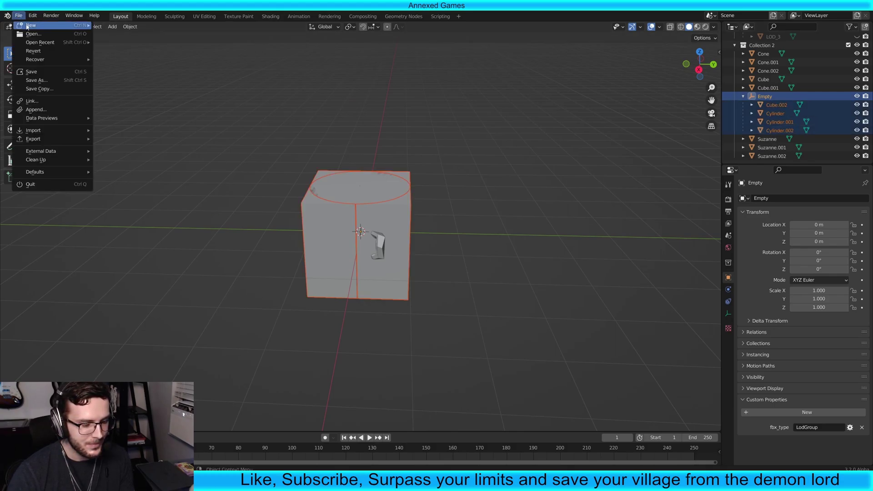
mouse_move(50, 139)
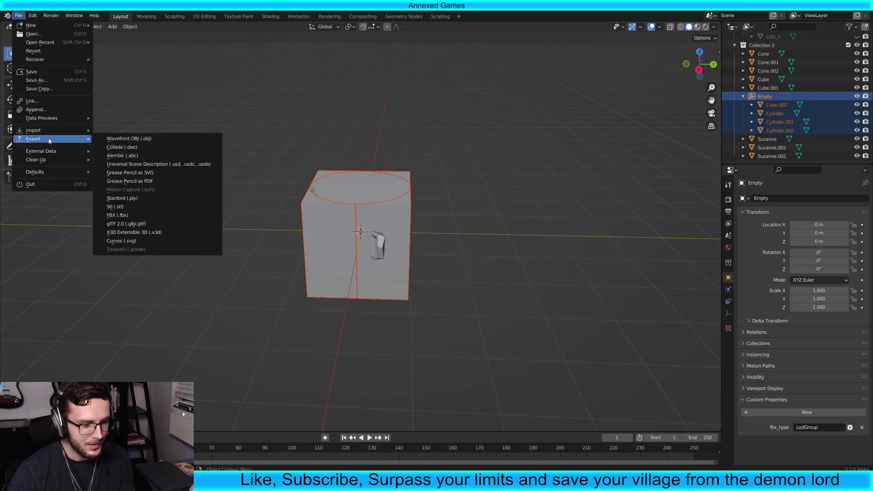
key("Return")
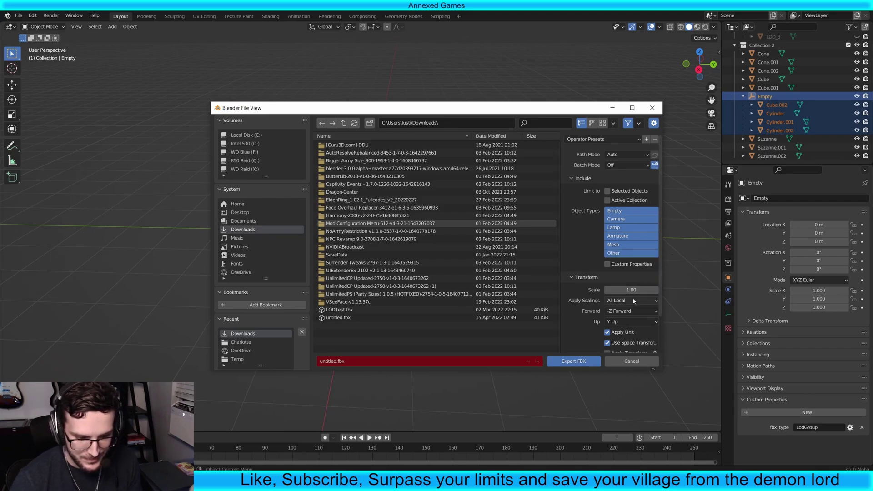
- Enable Selected Objects and Custom Properties and export untitled.fbx to Downloads
scroll(637, 307, "down", 1)
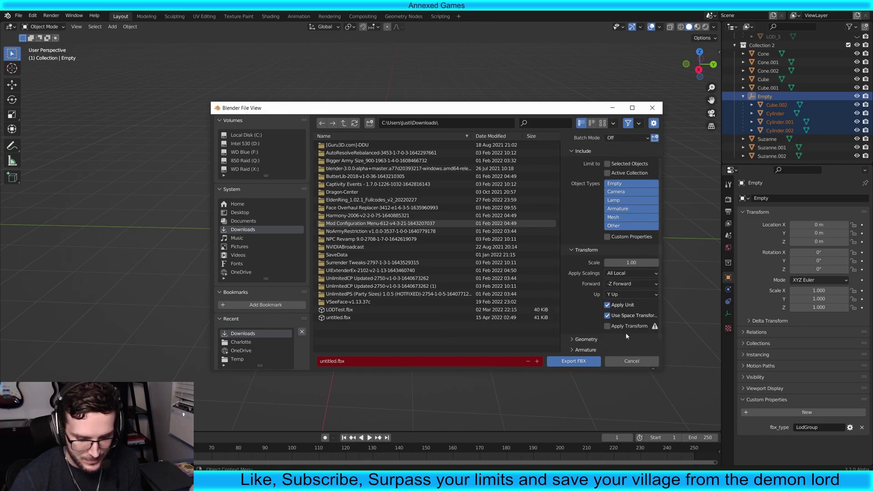
scroll(615, 277, "up", 1)
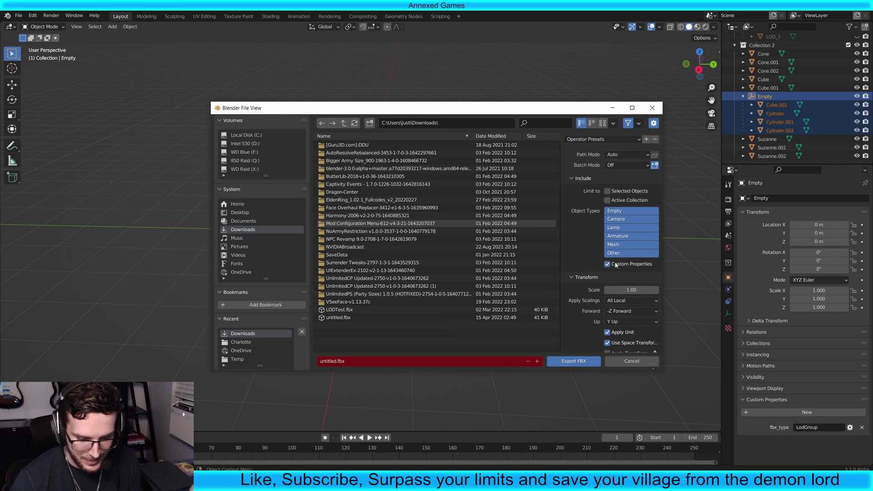
left_click(607, 265)
left_click(607, 264)
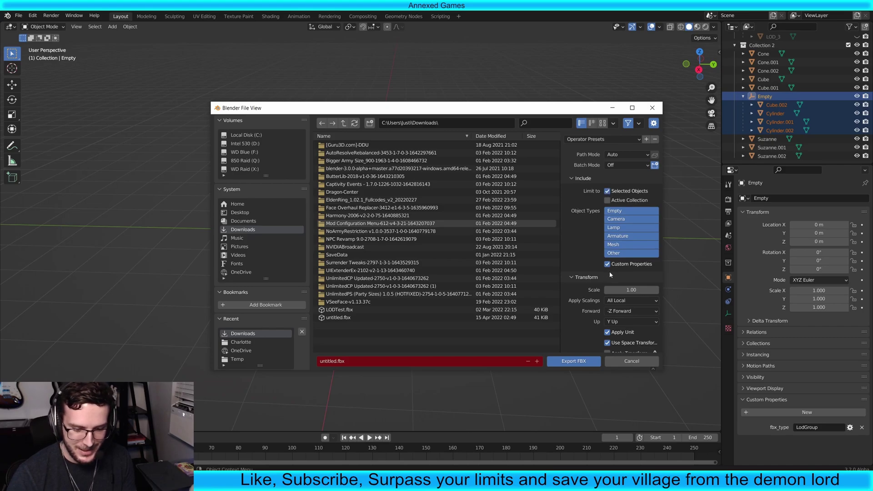
scroll(612, 267, "down", 2)
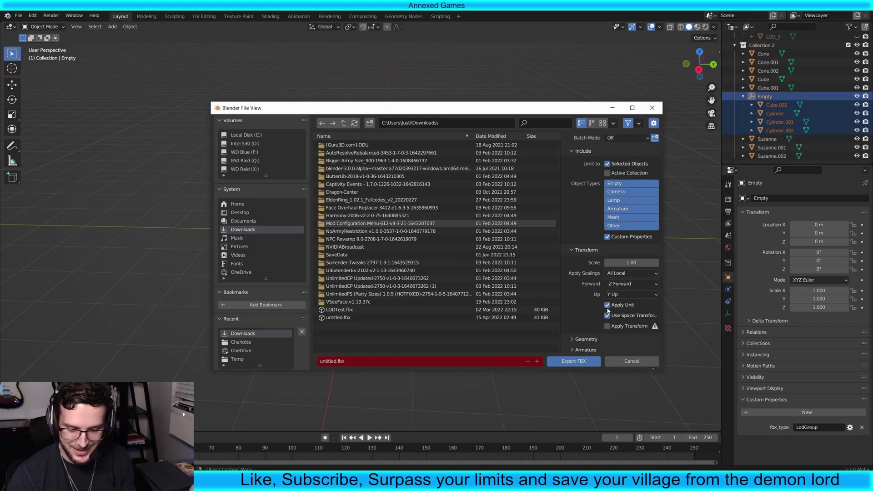
scroll(608, 311, "up", 2)
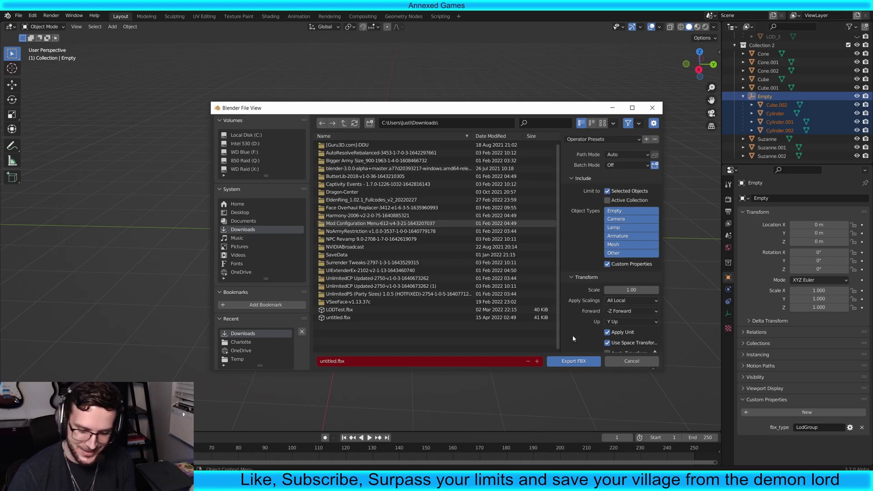
left_click(584, 363)
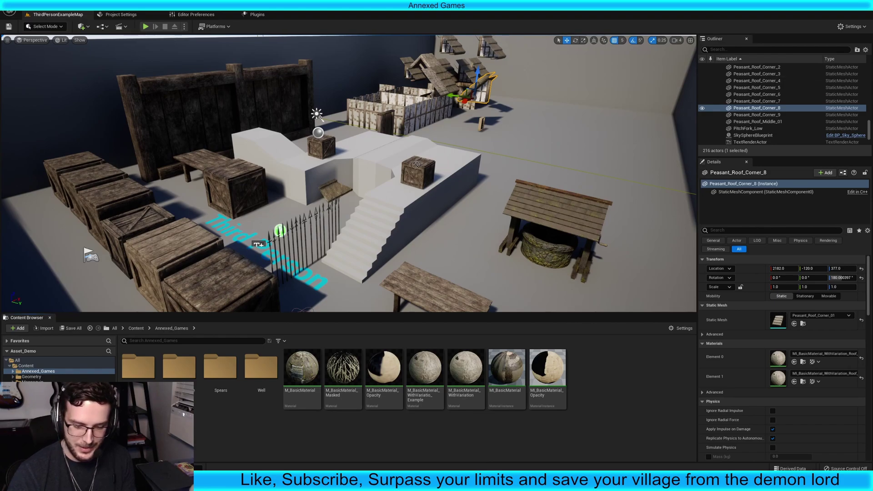
- Import untitled.fbx into Annexed_Games with Import Mesh LODs enabled
left_click_drag(401, 173, 579, 396)
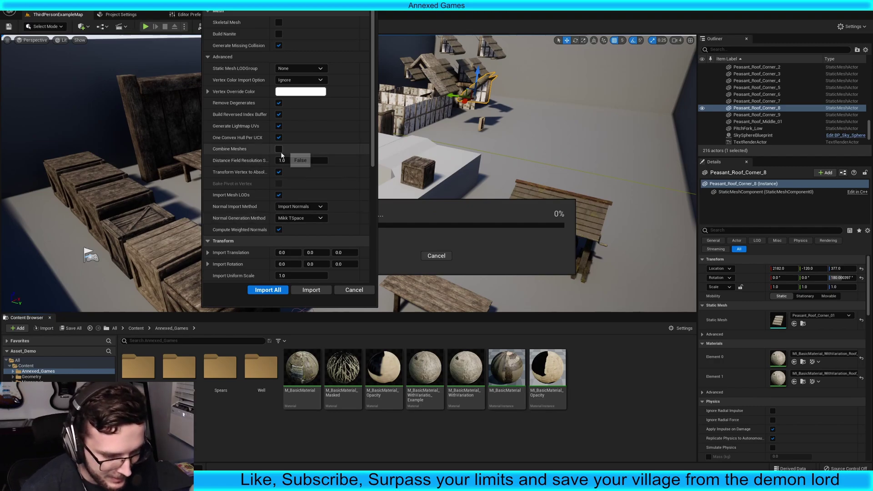
left_click(278, 195)
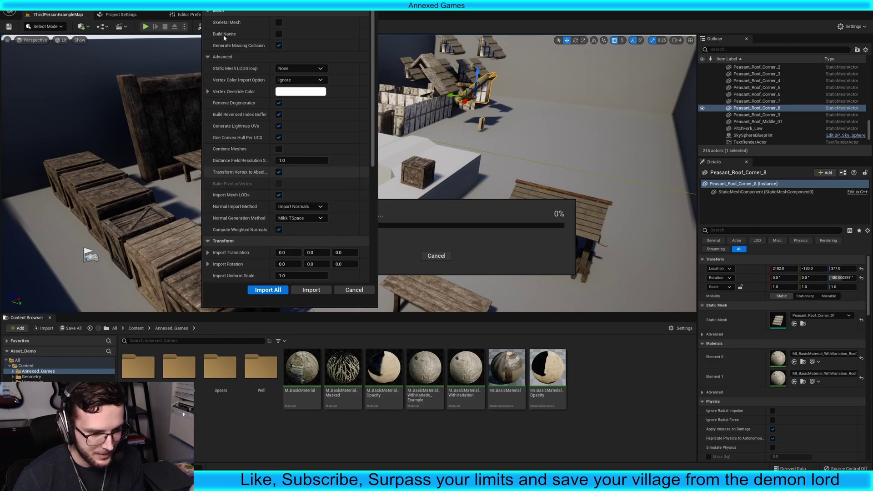
left_click(208, 57)
left_click(207, 58)
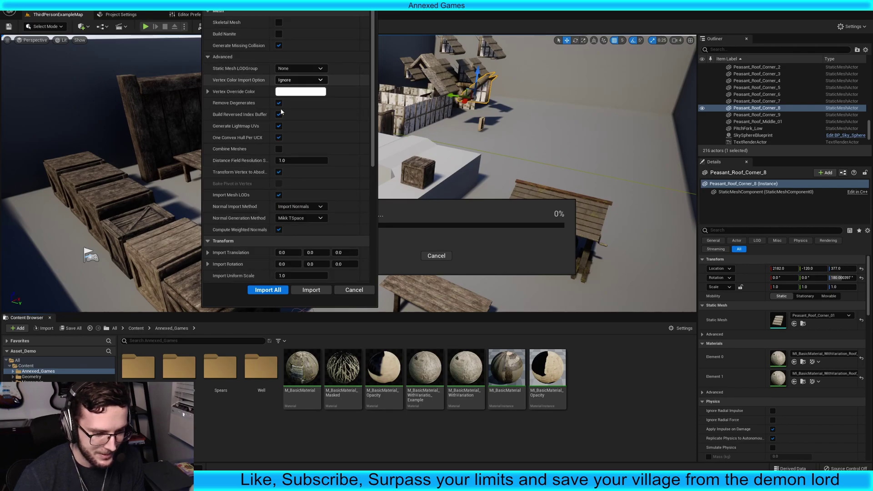
left_click(208, 57)
left_click(208, 57)
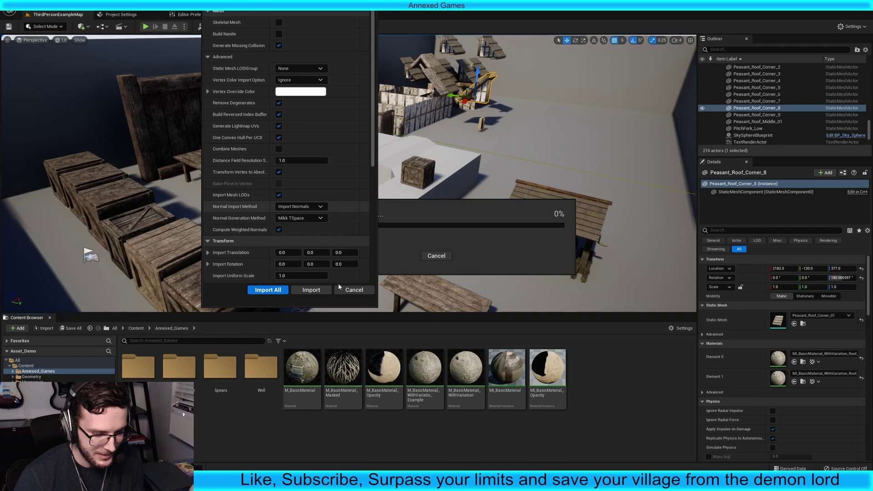
left_click(268, 291)
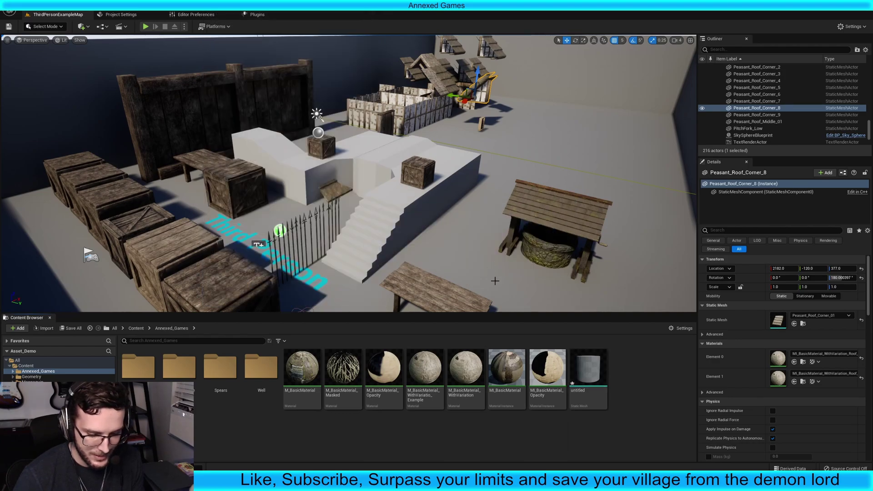
left_click(585, 377)
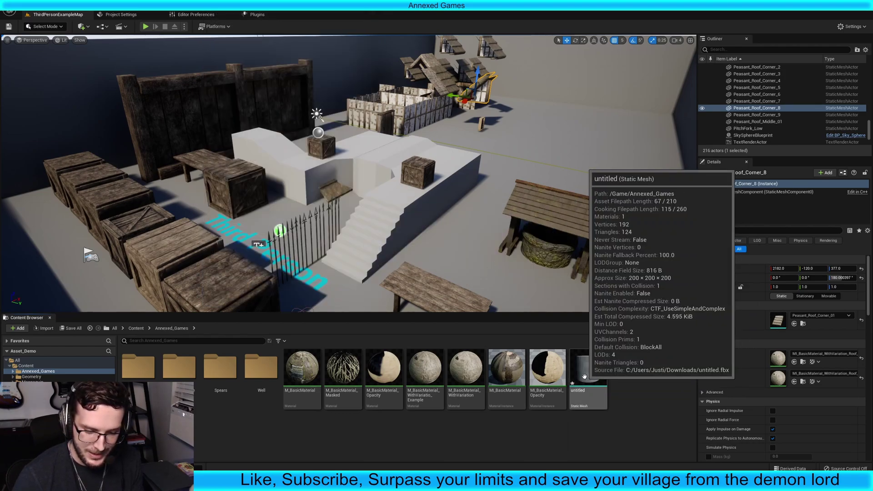
- Open the untitled mesh, preview LOD 2, LOD 1 and LOD 0, then close its editor
double_click(585, 376)
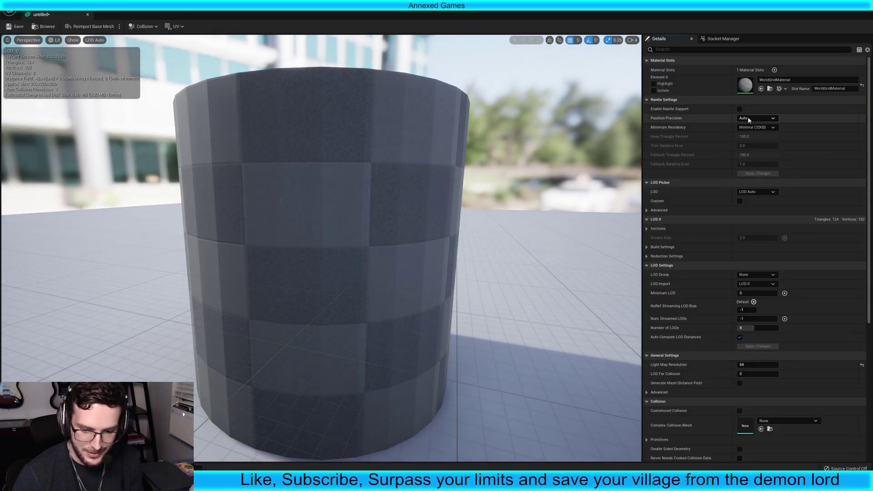
left_click(764, 120)
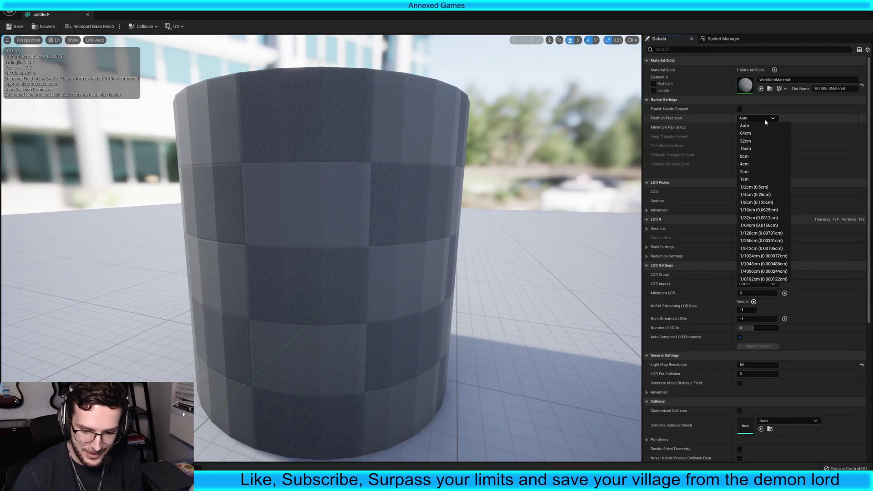
left_click(764, 120)
left_click(768, 192)
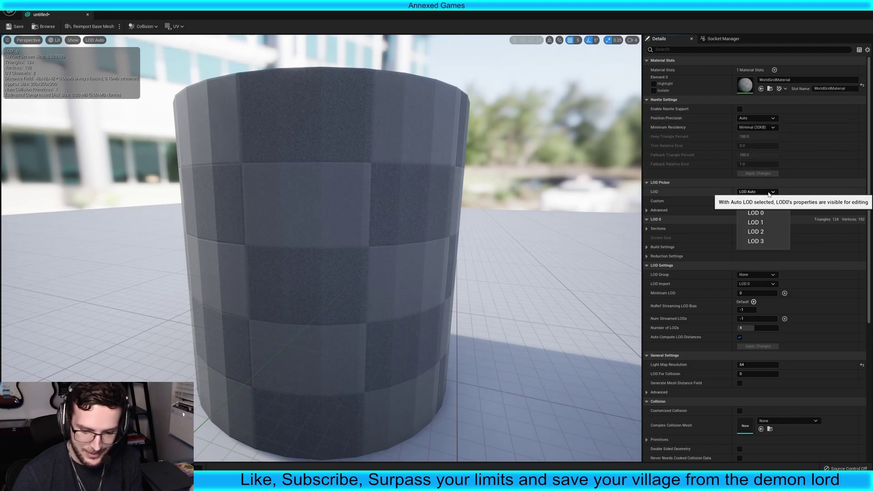
left_click(755, 231)
left_click(762, 193)
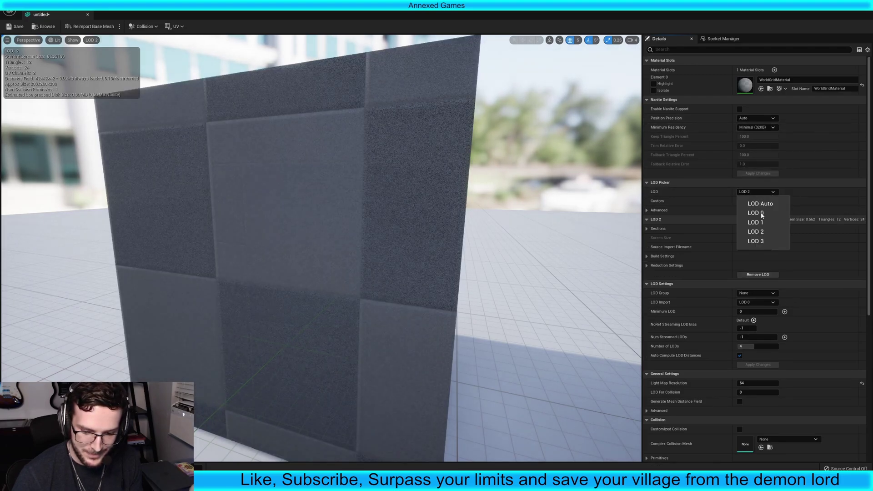
left_click(760, 222)
left_click(757, 193)
left_click(763, 212)
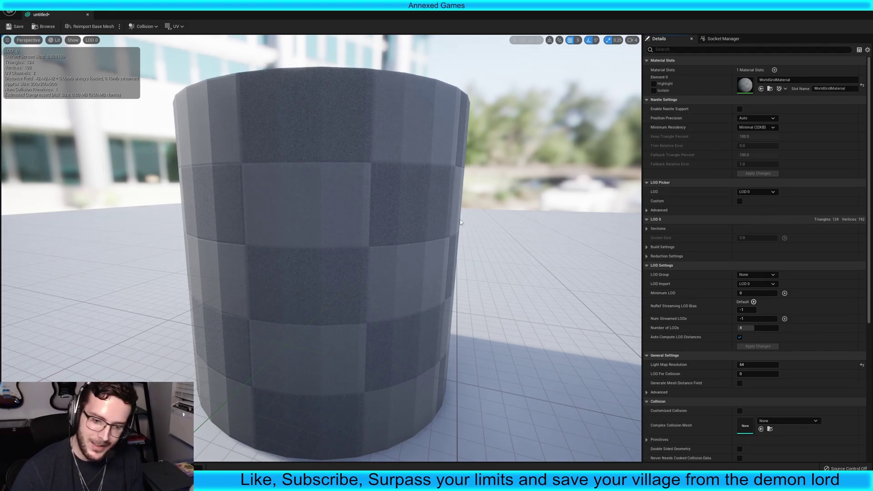
left_click(88, 14)
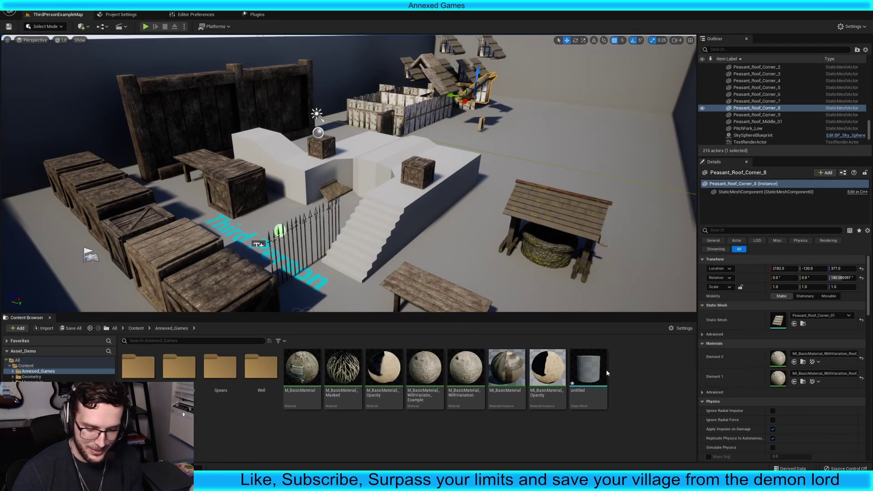
mouse_move(585, 368)
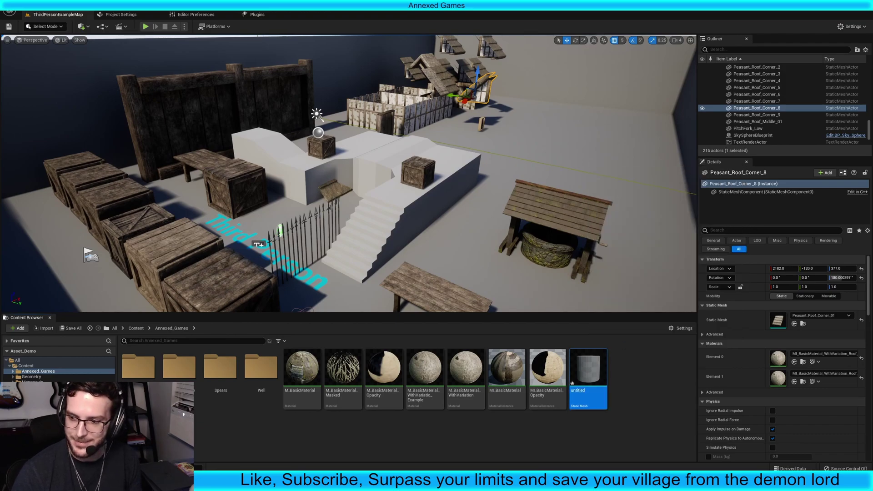
- Return to Blender, select the Empty with its children, then deselect everything
key("alt+Tab")
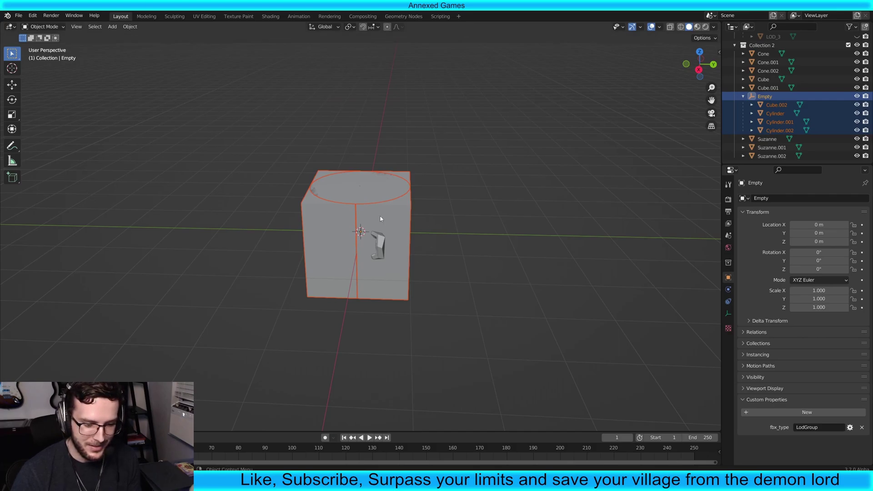
left_click(485, 237)
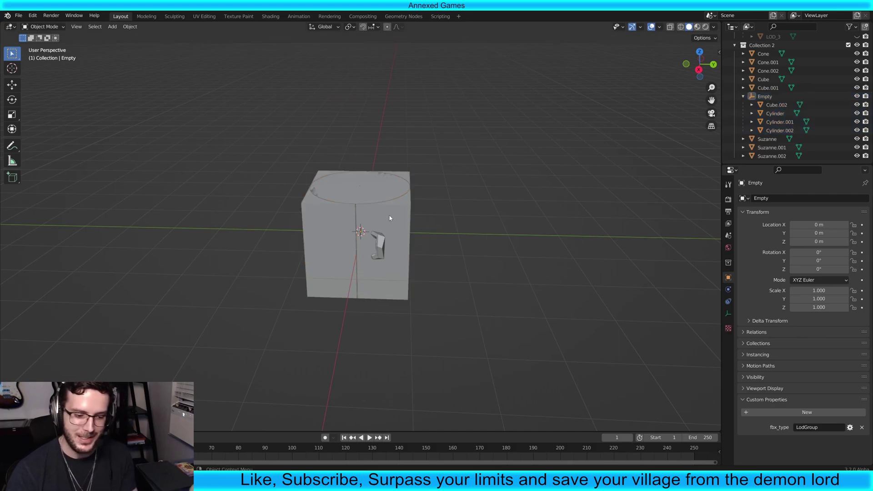
left_click(768, 95)
key("shift+bracketright")
left_click_drag(243, 318, 568, 110)
key("alt+a")
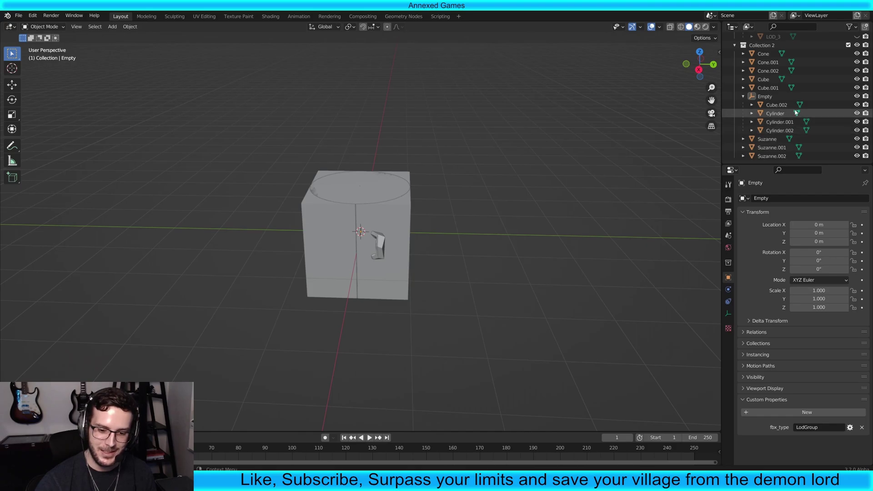
- Select Cube.002, check the Empty's custom property, then select its four child meshes
left_click(781, 106)
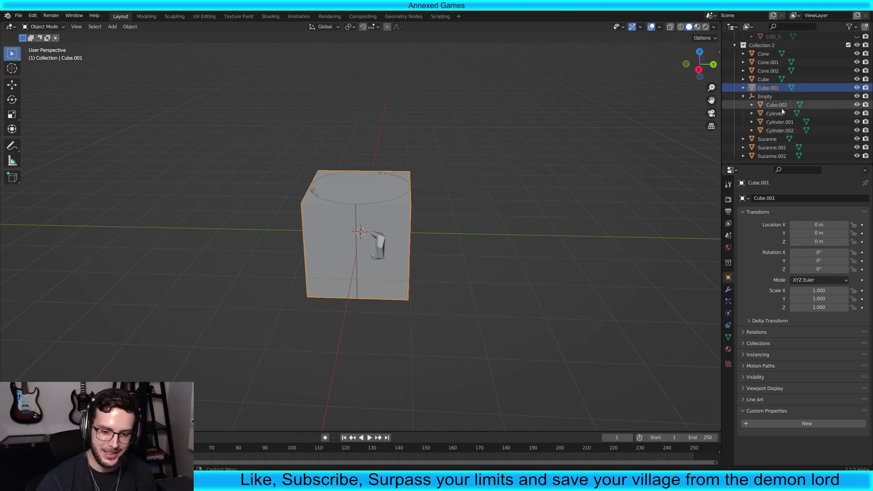
left_click(760, 98)
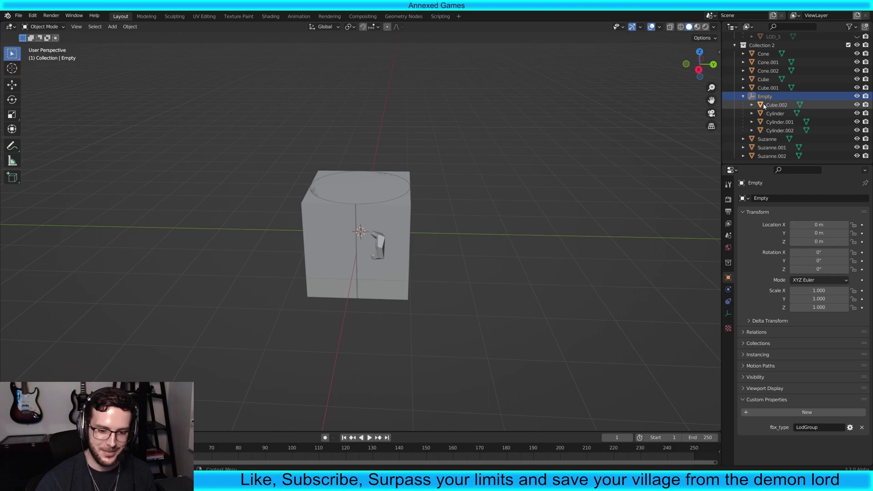
scroll(764, 106, "up", 3)
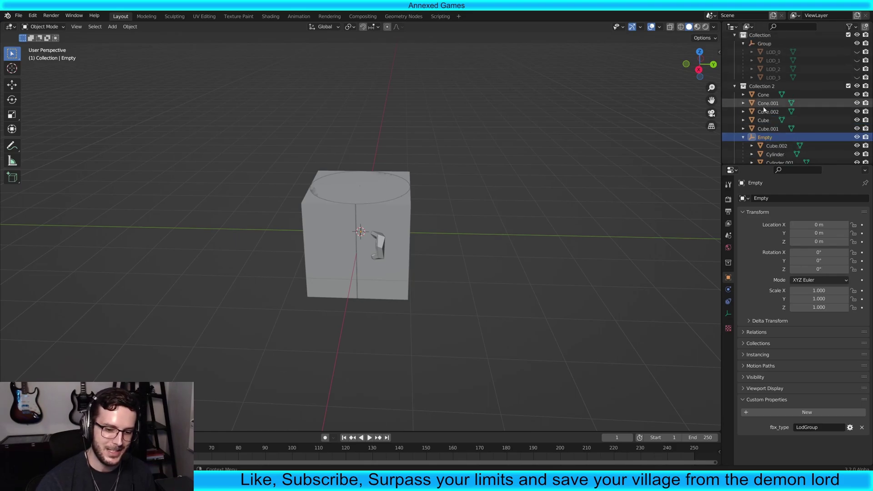
scroll(771, 115, "down", 2)
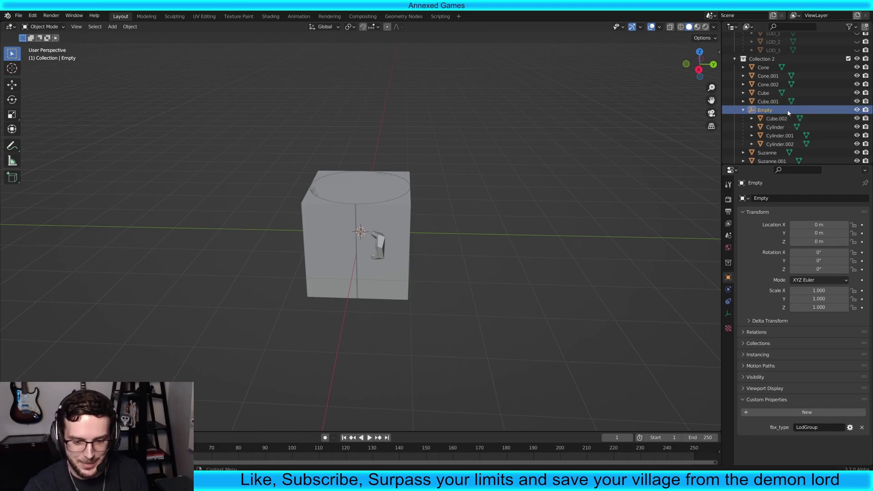
left_click_drag(783, 119, 765, 129)
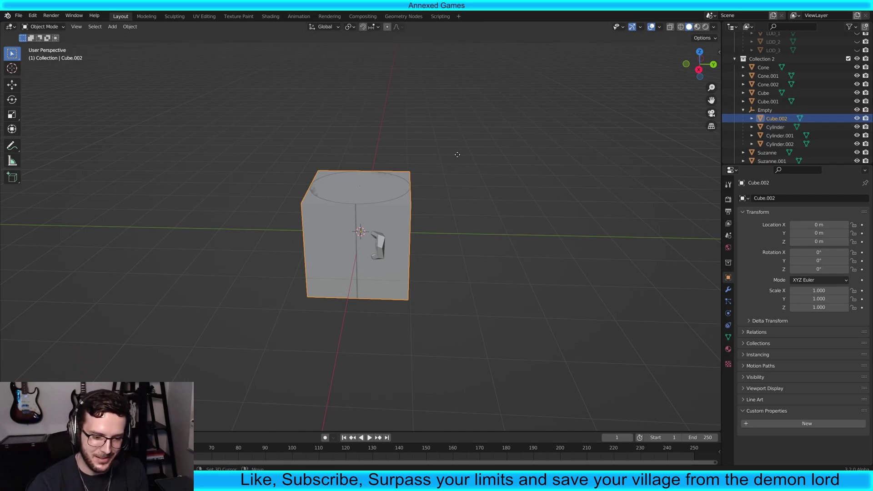
- Duplicate Cube.002 in place, creating Cube.003 under the Empty
key("shift+d")
right_click(532, 122)
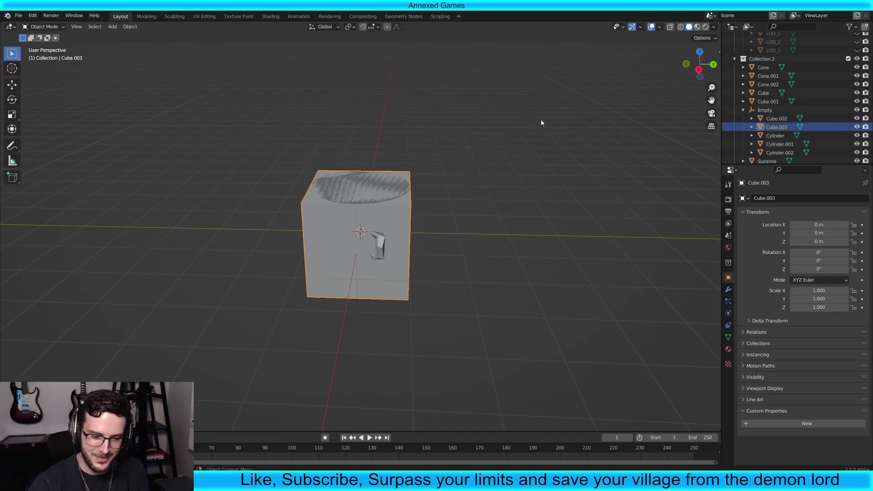
left_click(777, 136)
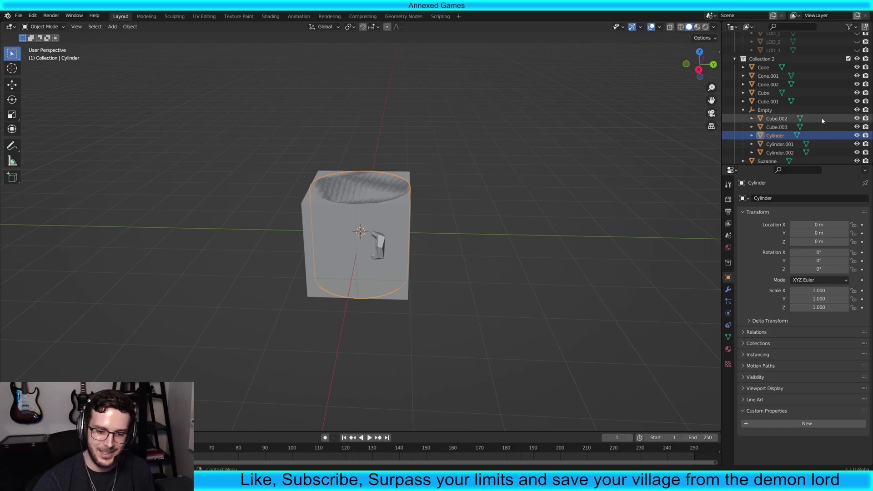
- Reselect the Empty and verify fbx_type is a String with value LodGroup
left_click(763, 113)
scroll(768, 90, "up", 3)
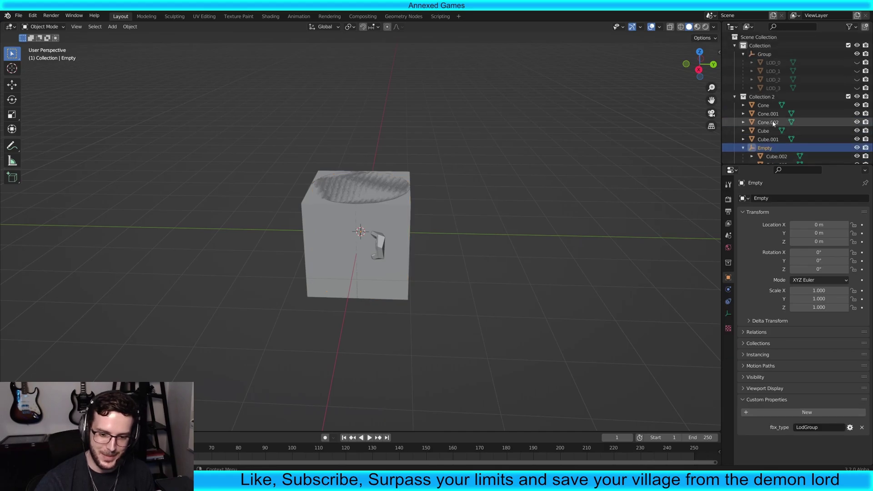
left_click(775, 63)
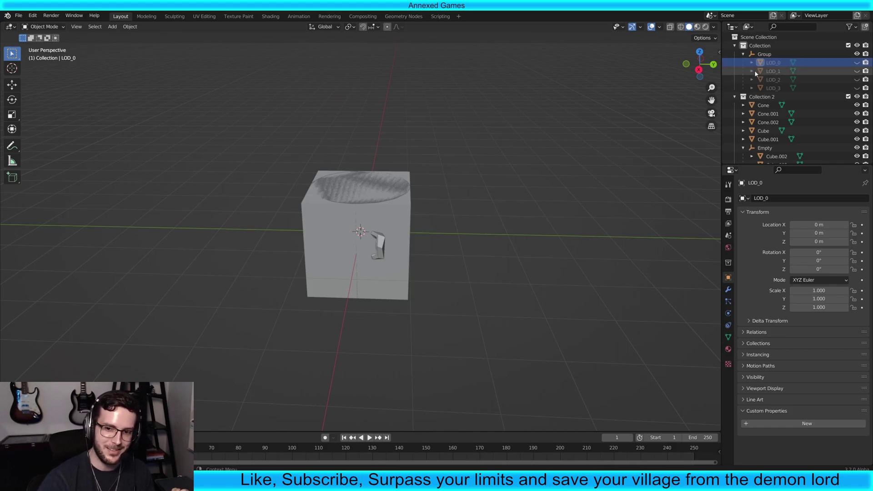
scroll(773, 109, "down", 3)
left_click(776, 115)
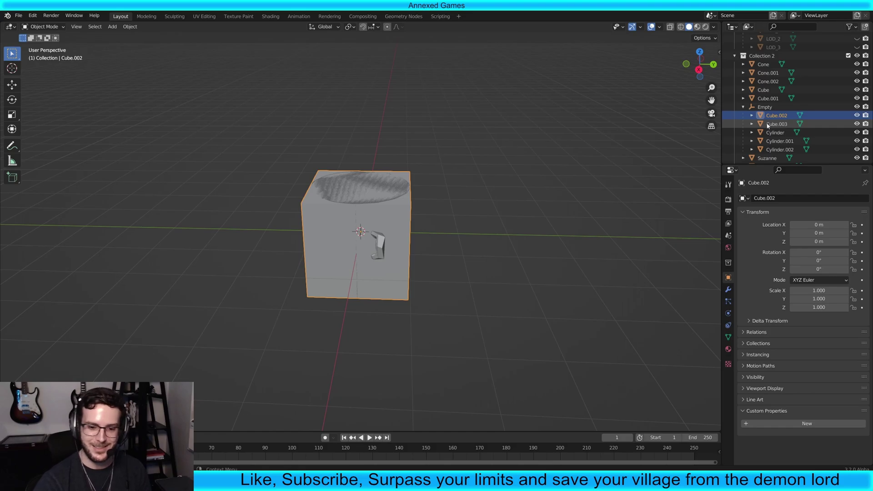
left_click(767, 107)
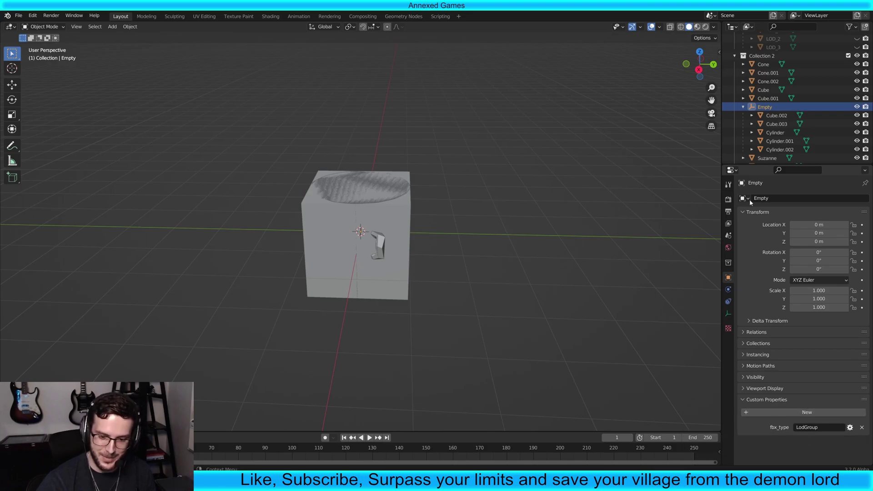
left_click(849, 428)
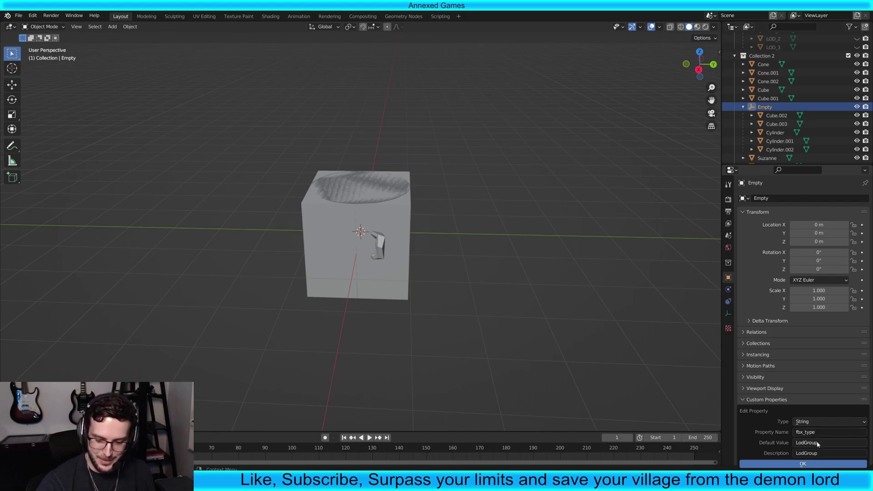
left_click(812, 464)
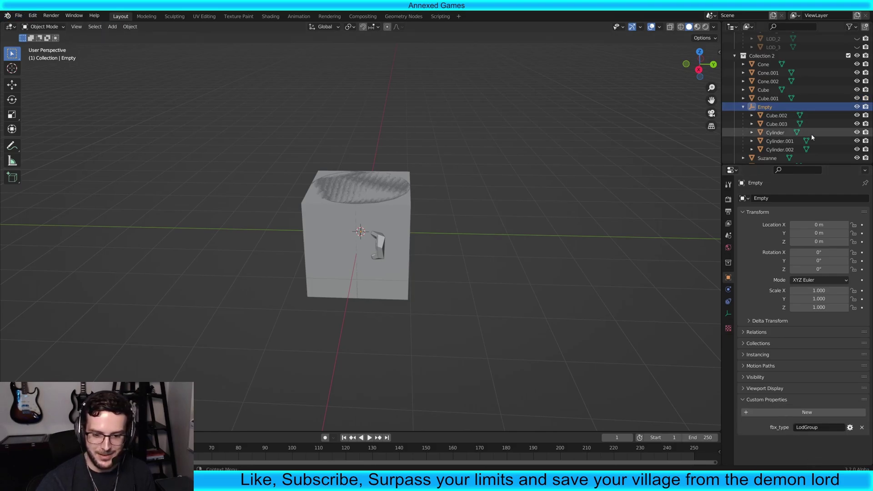
left_click(18, 15)
mouse_move(46, 139)
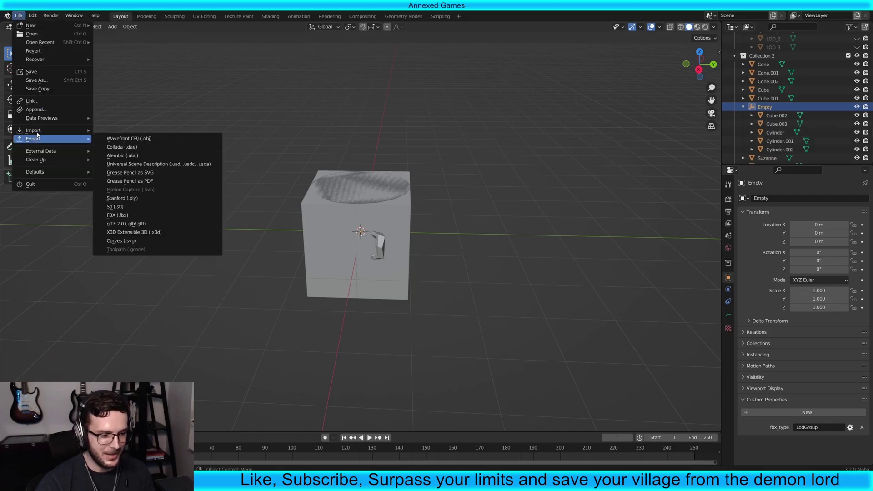
left_click(132, 158)
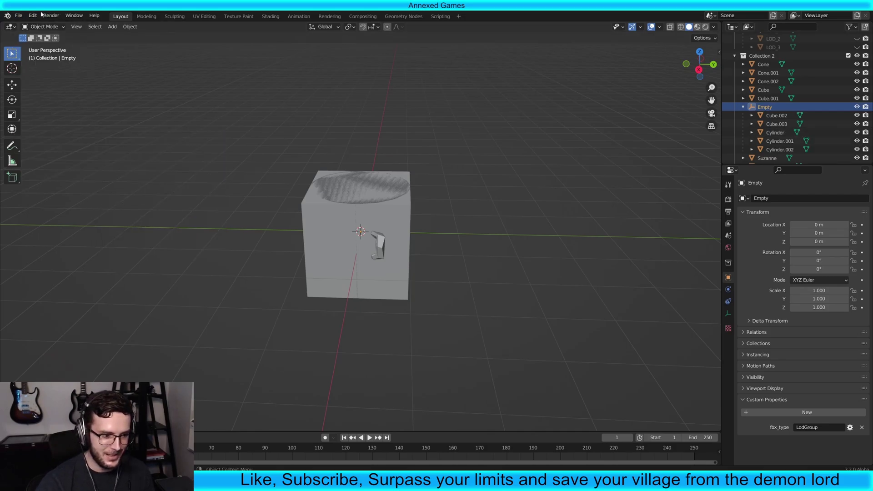
left_click(19, 16)
mouse_move(28, 144)
left_click(117, 215)
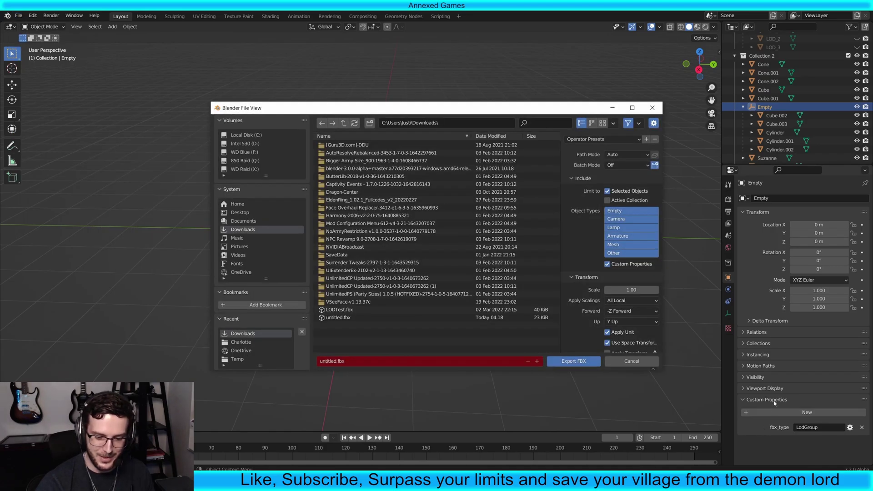
scroll(614, 318, "down", 1)
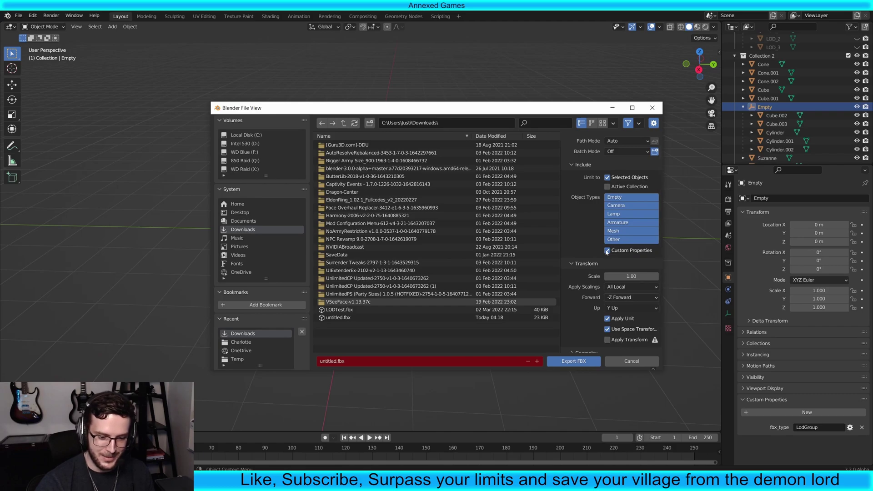
left_click(652, 108)
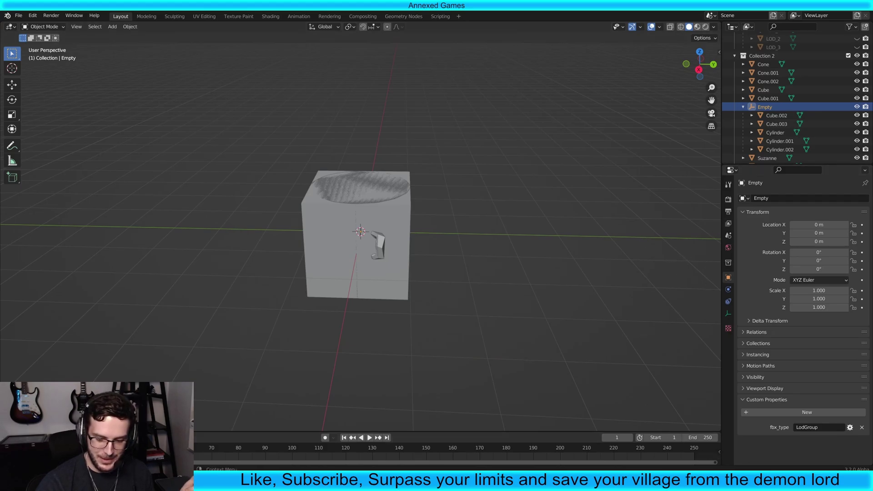
mouse_move(787, 446)
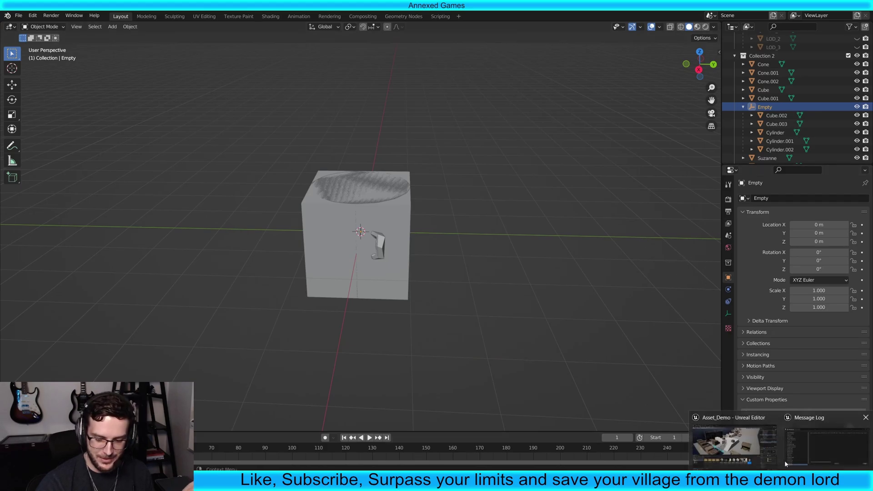
- Close the Message Log and check the untitled mesh in Unreal still reports 4 LODs
left_click(865, 418)
left_click(768, 428)
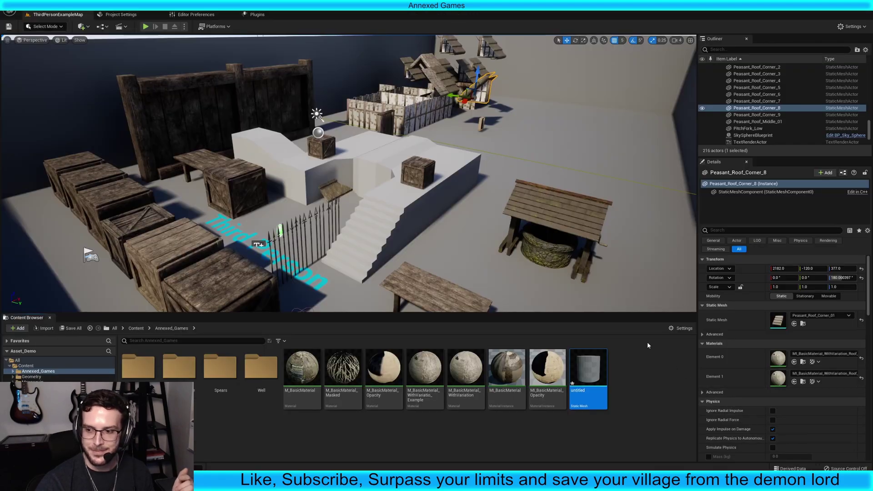
mouse_move(602, 374)
left_click(629, 371)
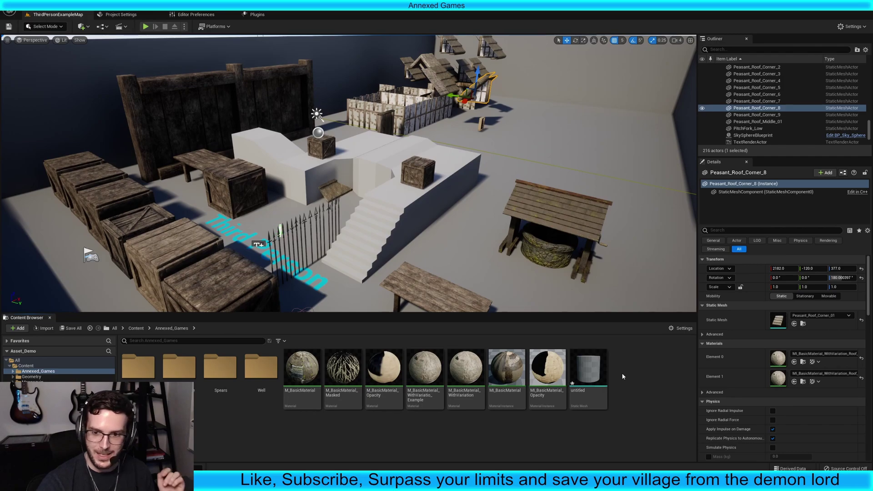
mouse_move(609, 383)
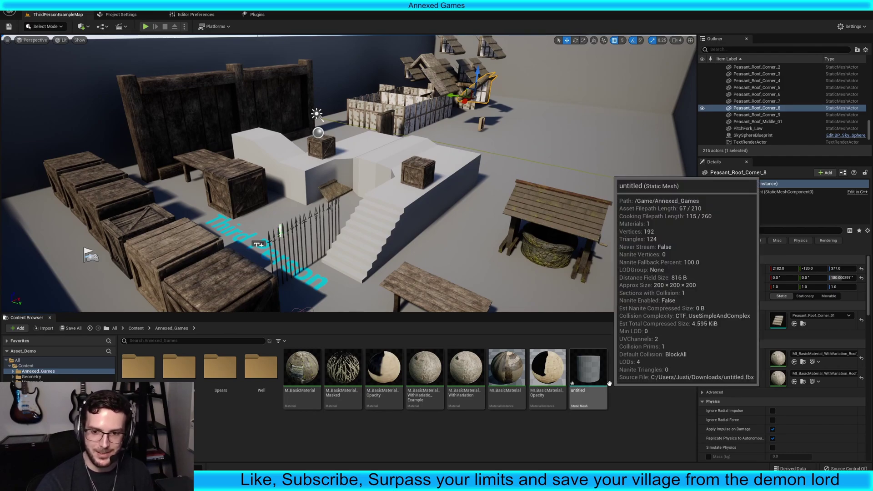